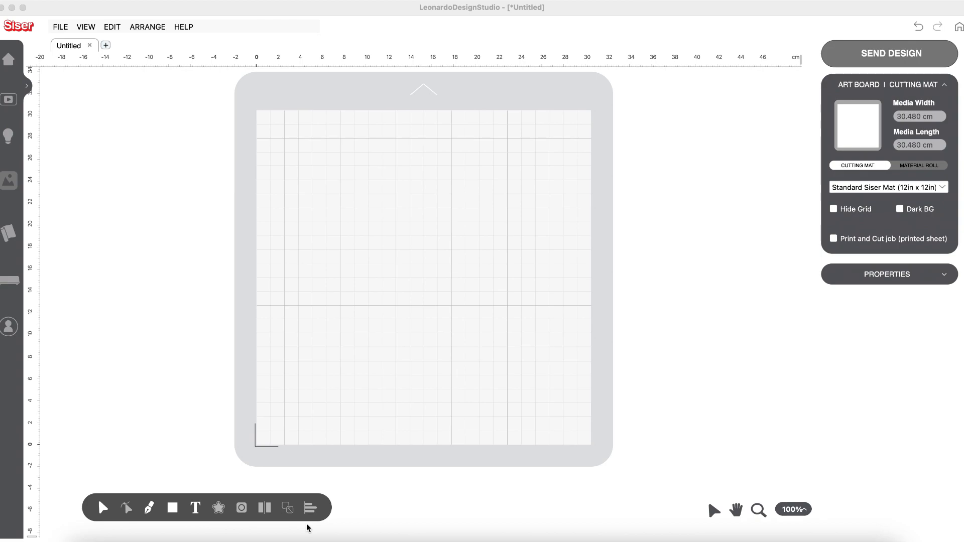
Step: Import abc.png from the Downloads folder as a Print and Cut image with automatic resolution
click(58, 30)
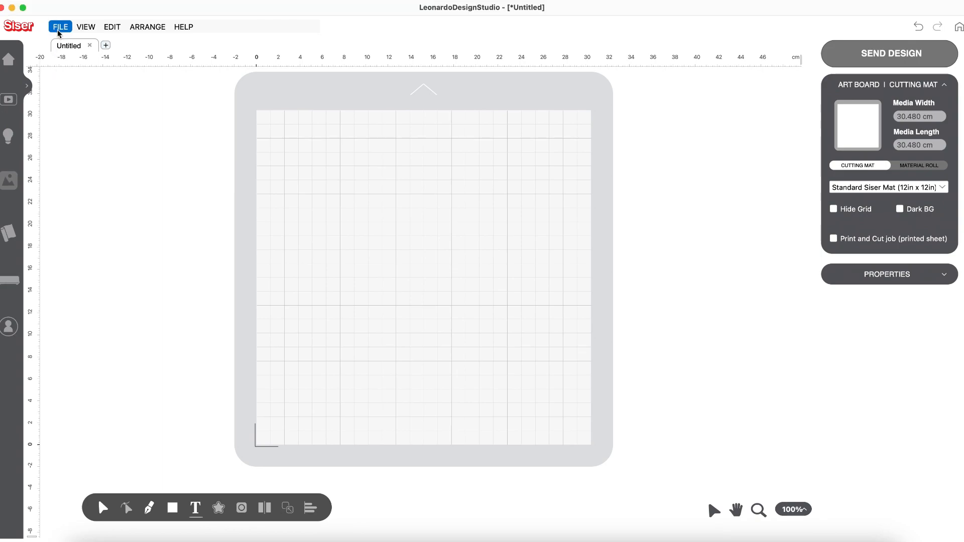
click(58, 29)
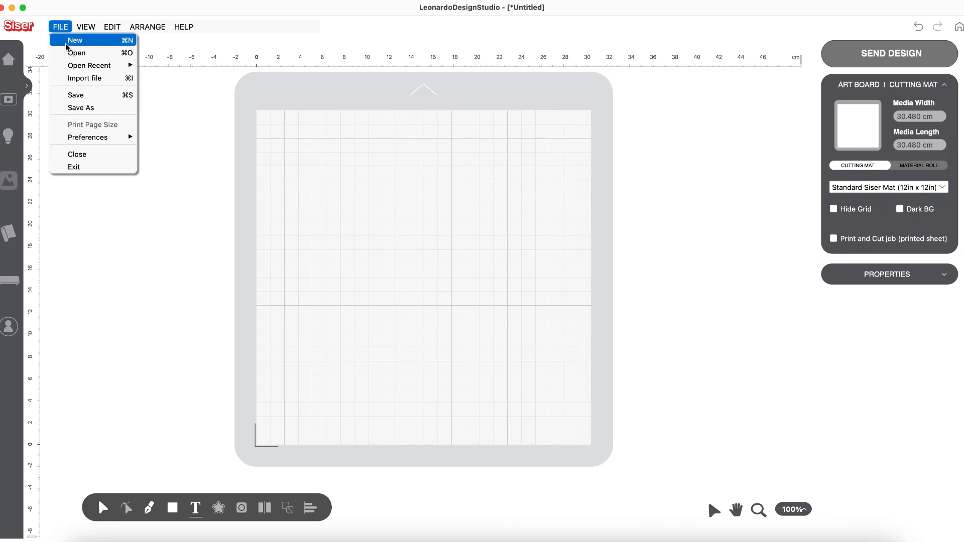
click(77, 78)
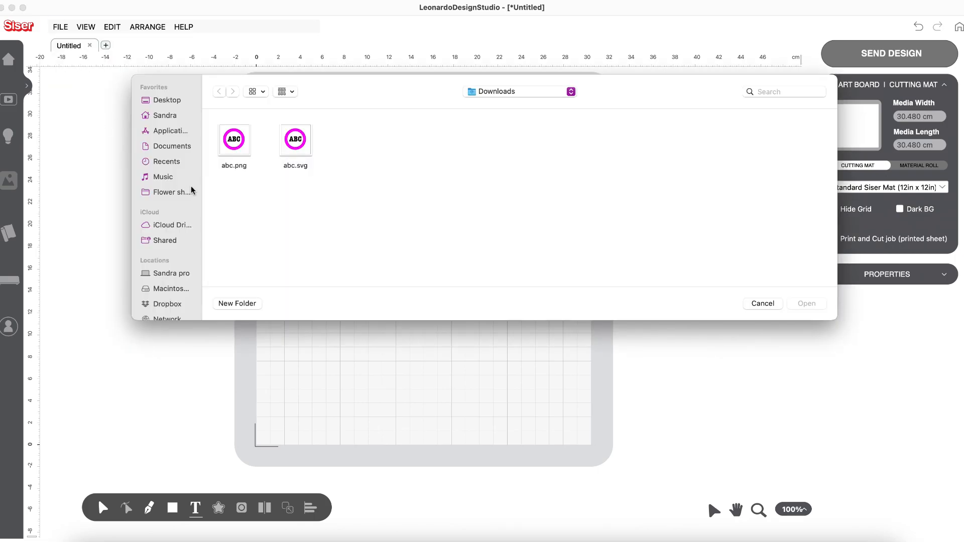
click(235, 146)
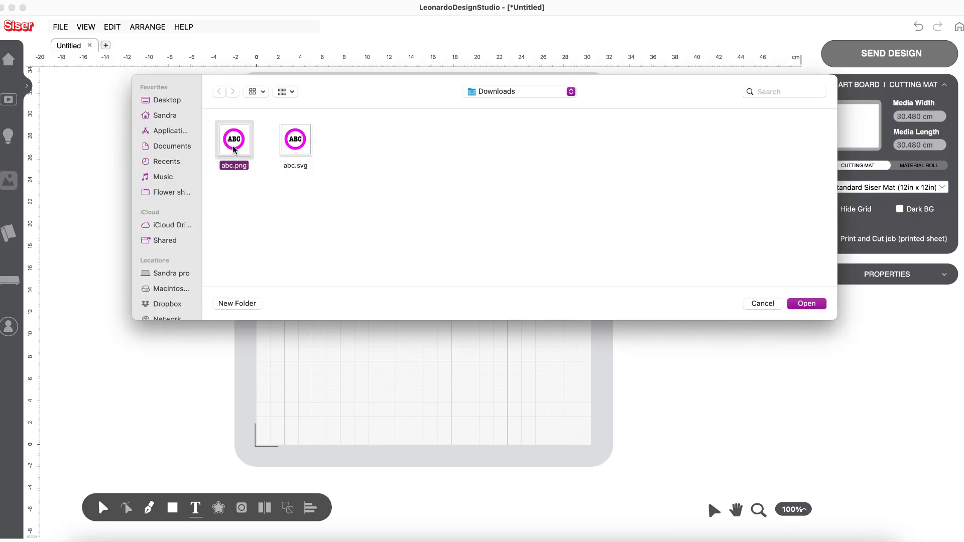
click(800, 304)
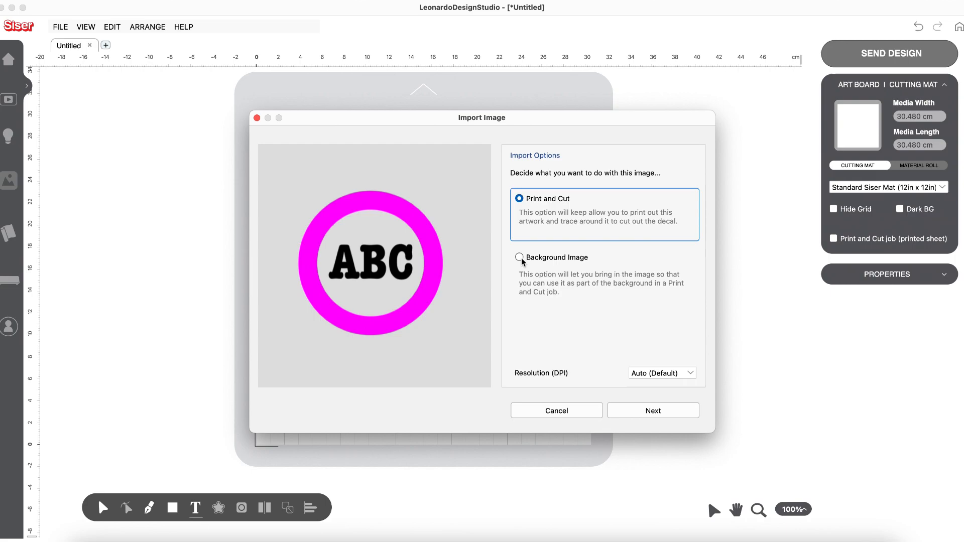
click(658, 410)
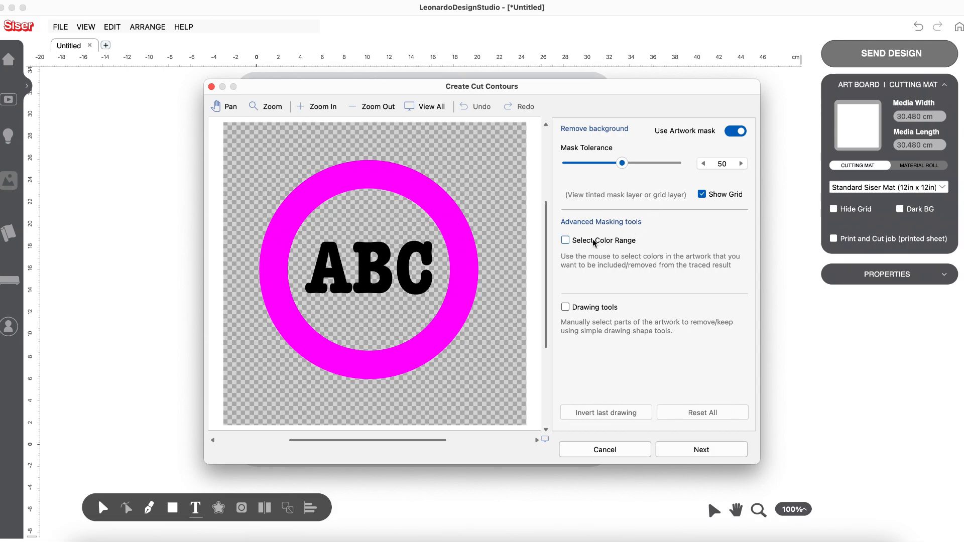
Step: Trace the artwork's contours with the artwork mask at tolerance 50 and holes included, leaving Select Color Range off
click(566, 241)
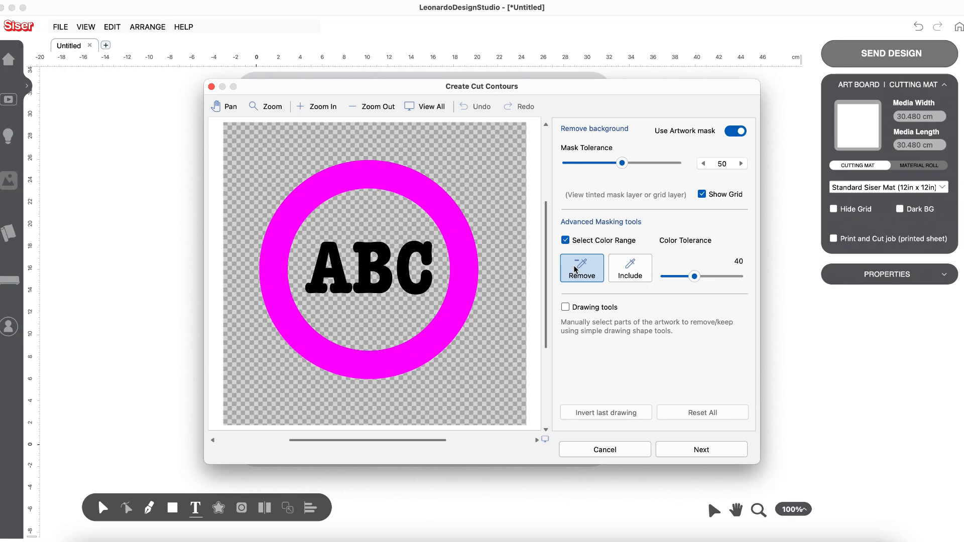
click(565, 240)
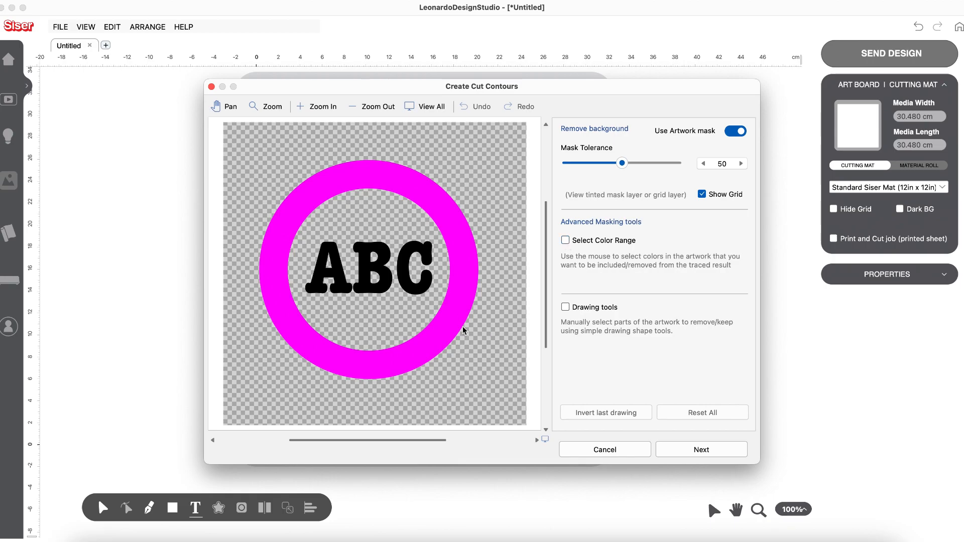
click(682, 455)
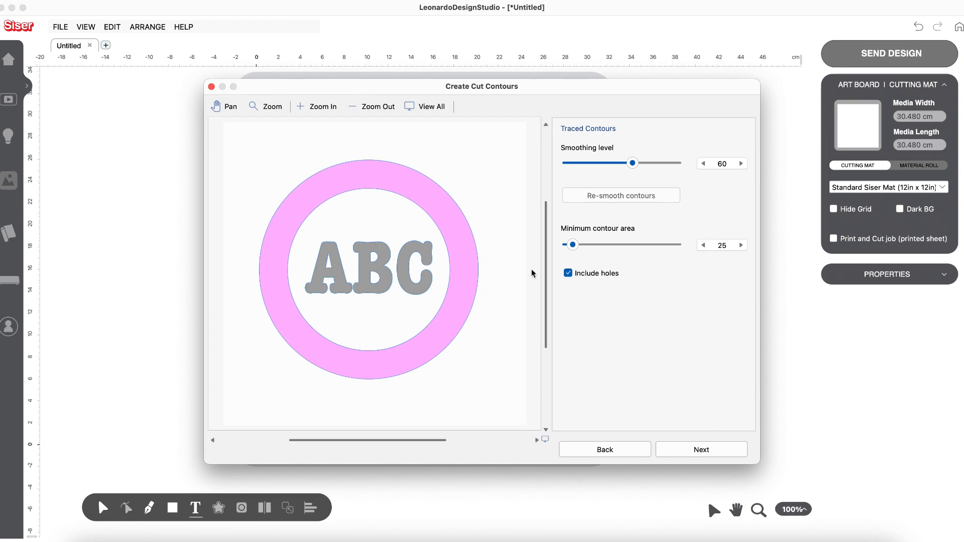
click(568, 273)
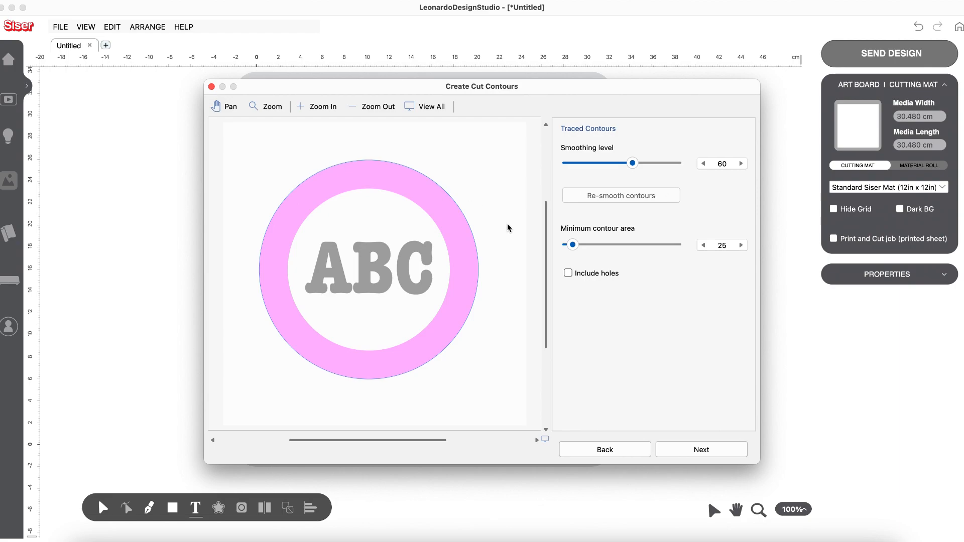
click(569, 274)
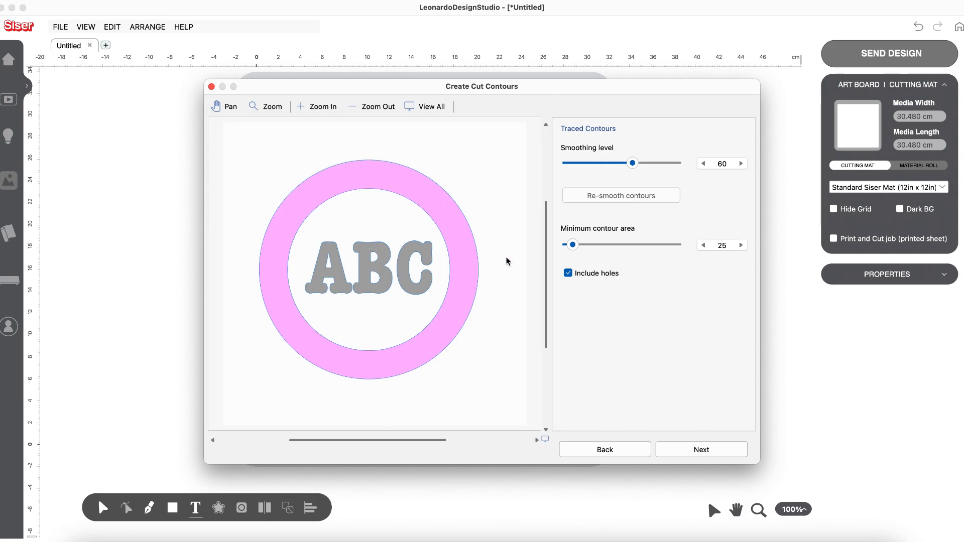
Step: Set the minimum contour area to 12 and finish creating the cut contours with an offset of 0
drag(573, 245, 593, 246)
drag(593, 247, 620, 247)
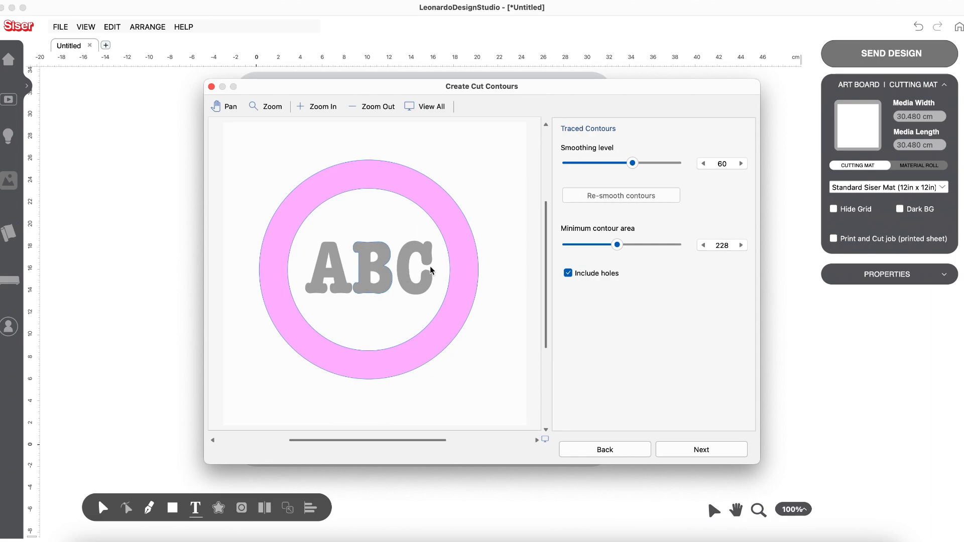
drag(619, 247, 645, 248)
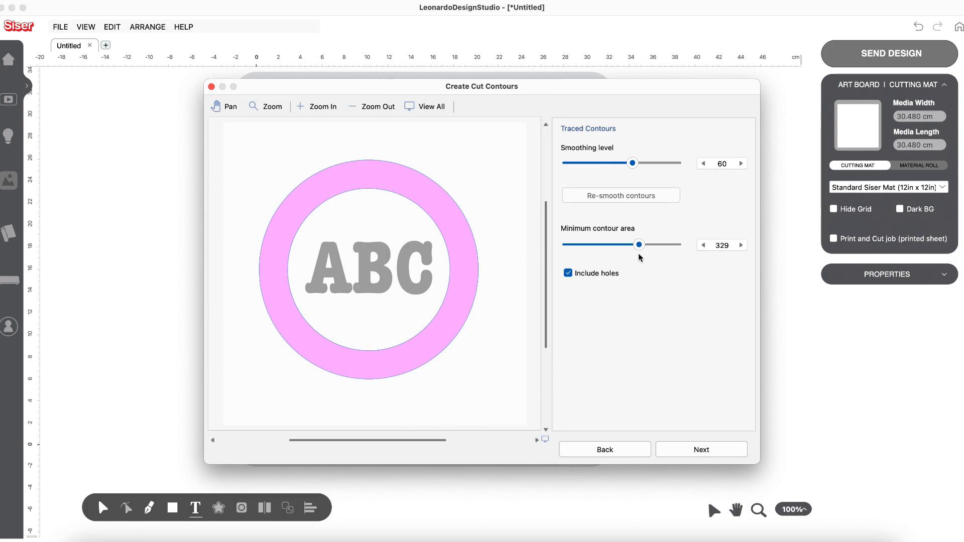
drag(639, 245, 573, 247)
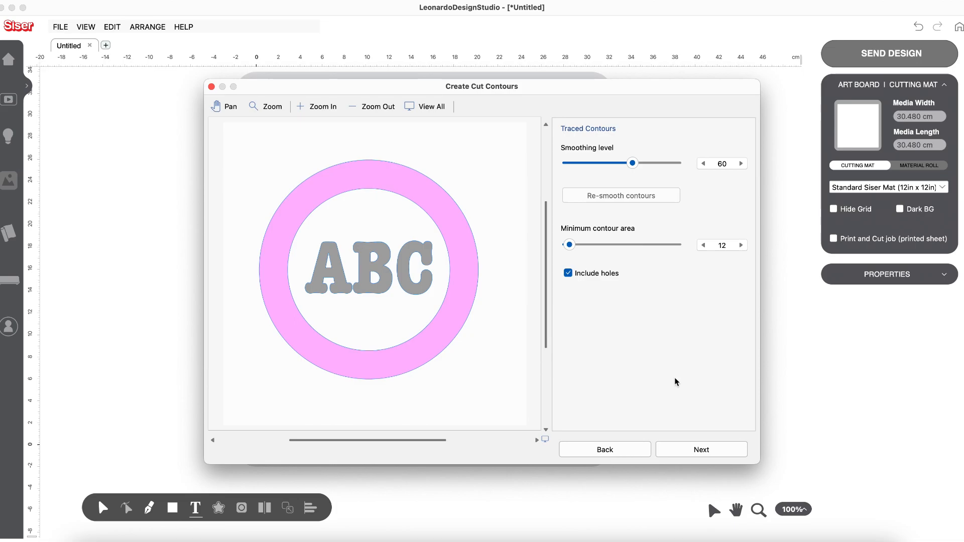
click(696, 450)
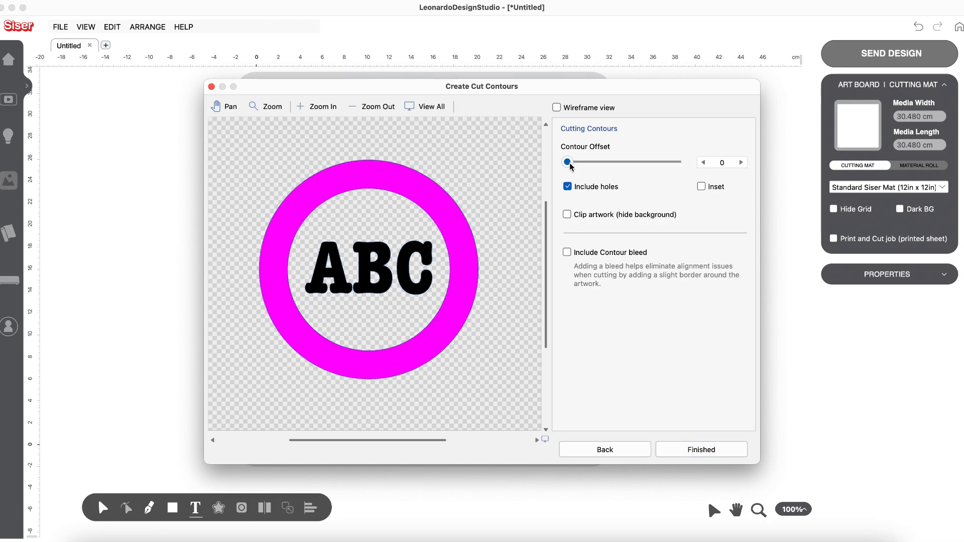
click(685, 450)
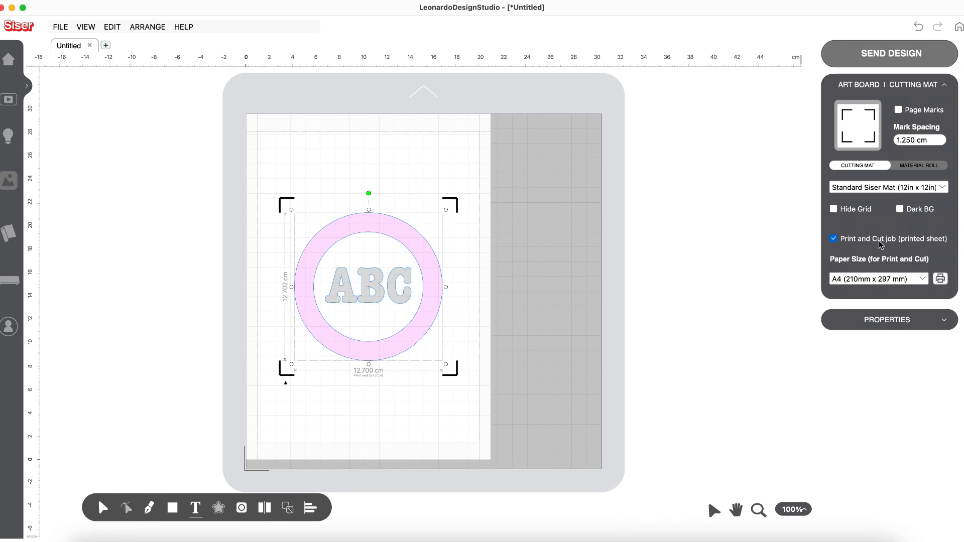
Step: Compare the mat with the Print and Cut job off and on, and view its send options without sending
click(834, 239)
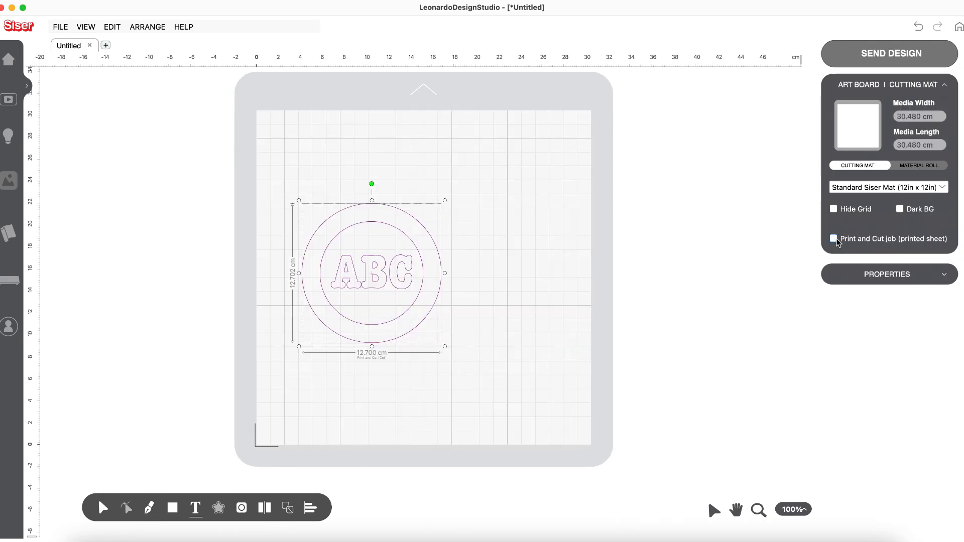
click(834, 239)
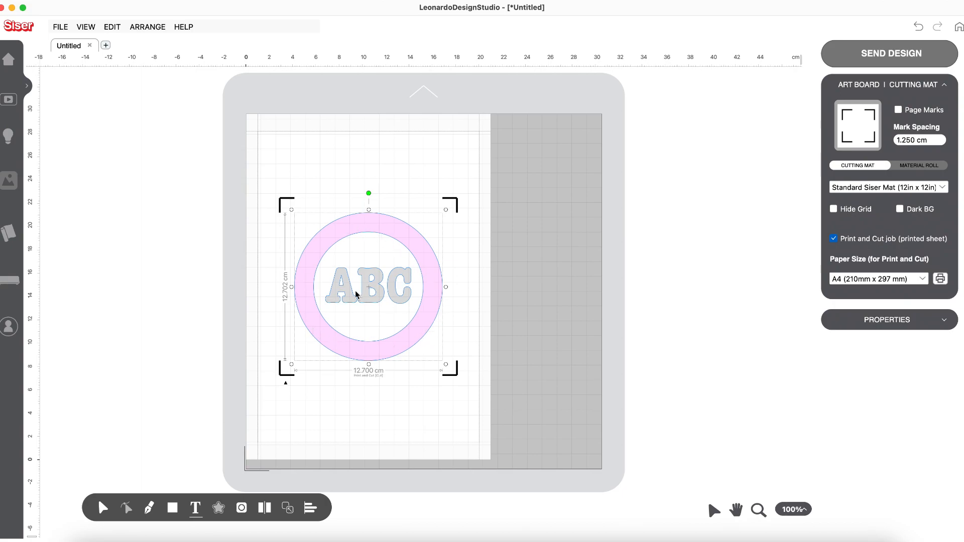
click(881, 54)
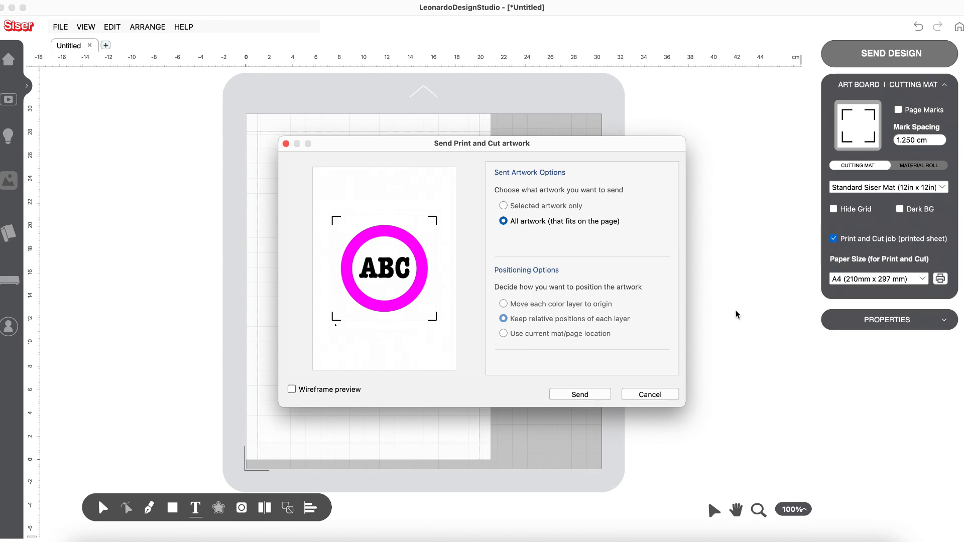
click(635, 395)
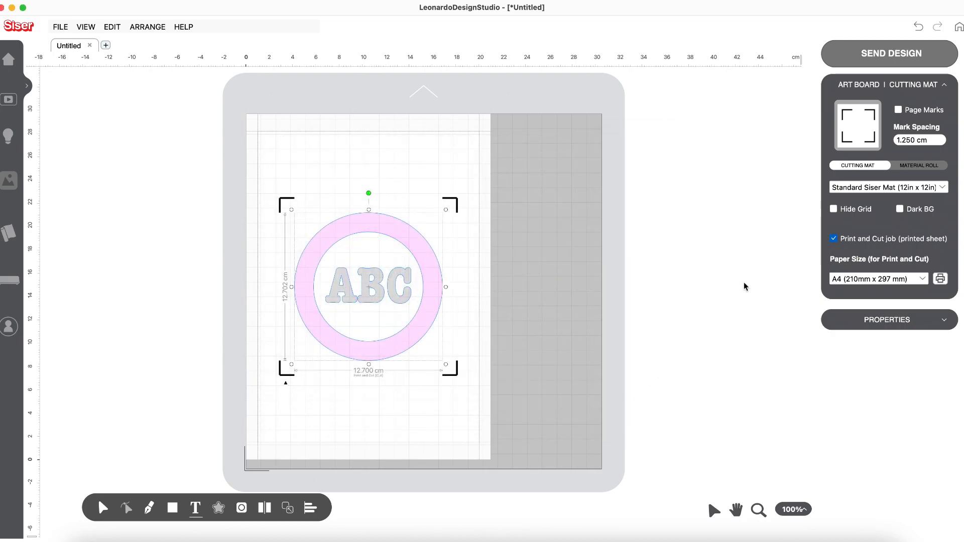
Step: Try the positioning options for sending the design as cut-only artwork, cancel, and restore the Print and Cut job
click(834, 239)
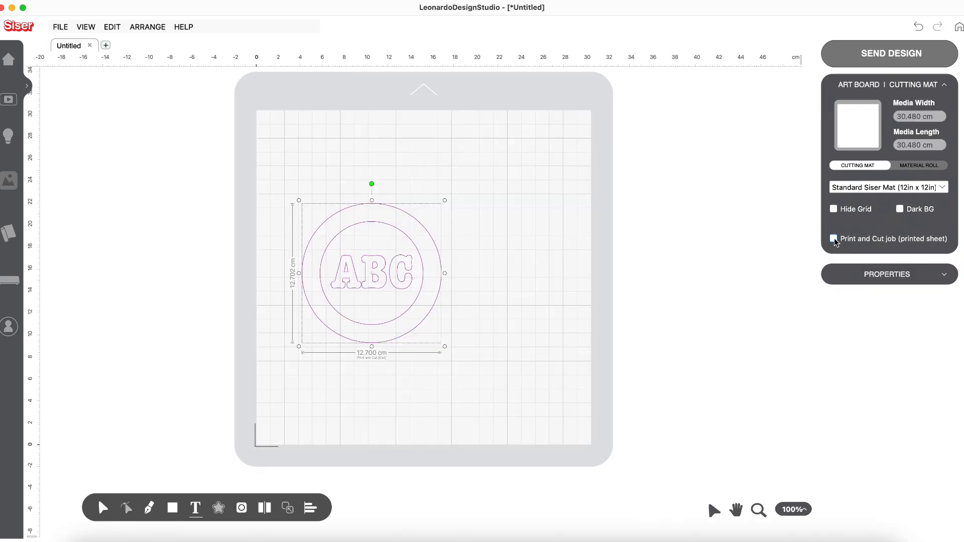
click(871, 53)
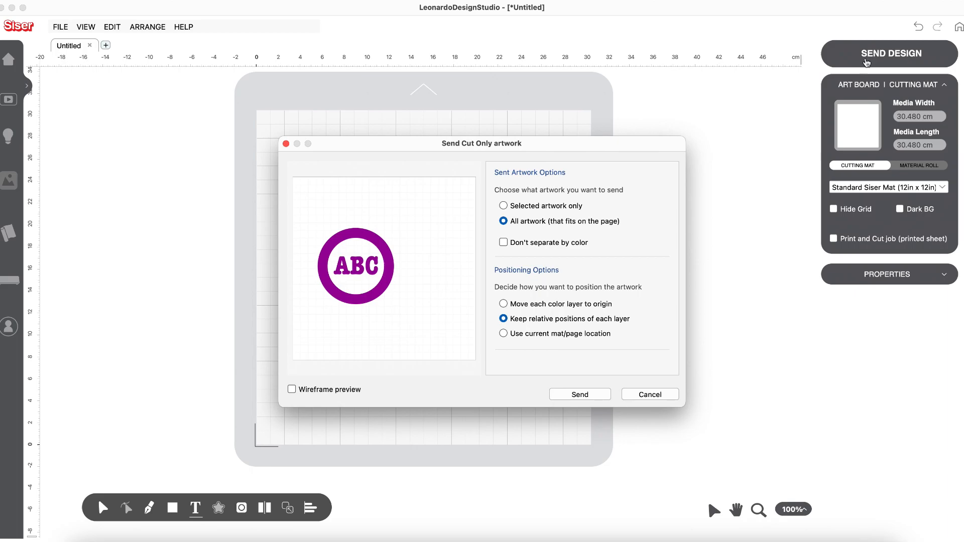
click(505, 307)
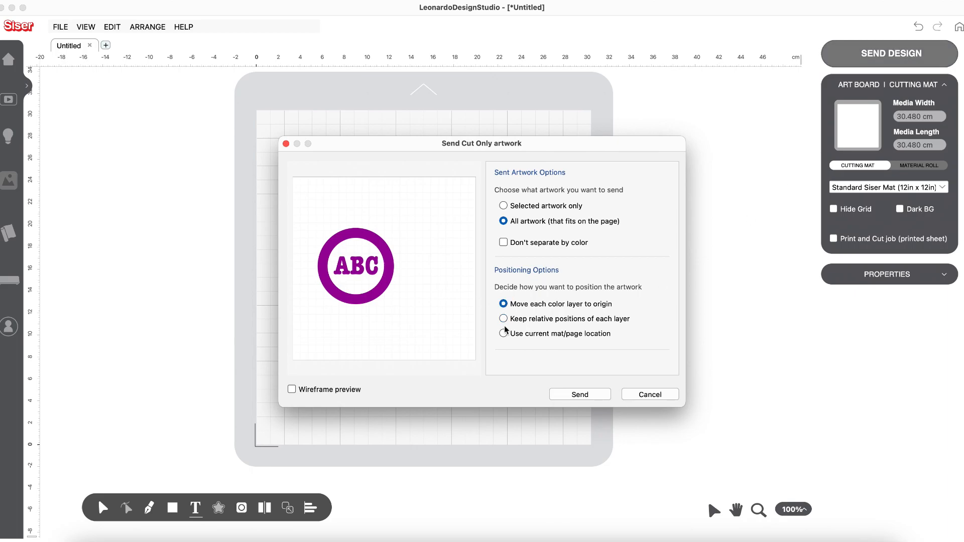
click(504, 320)
click(504, 334)
click(503, 319)
click(504, 304)
click(648, 394)
click(917, 28)
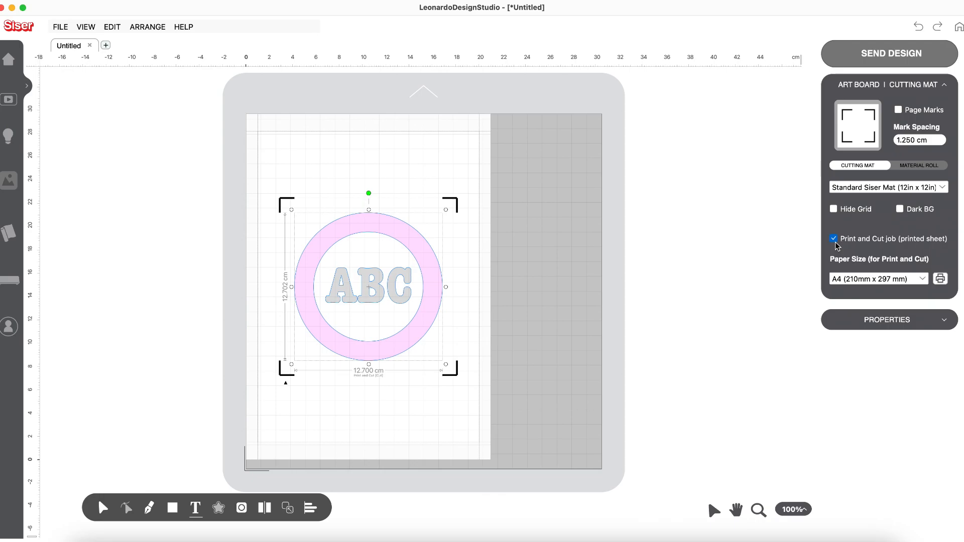
Step: Send all artwork as a Print and Cut job, examine its Cutting Contours layer, and return to the design
click(894, 60)
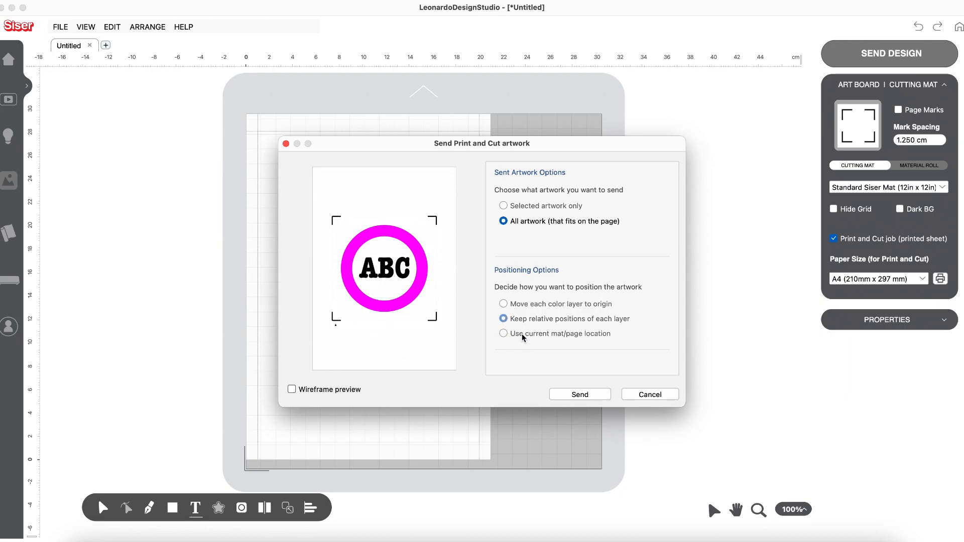
click(580, 395)
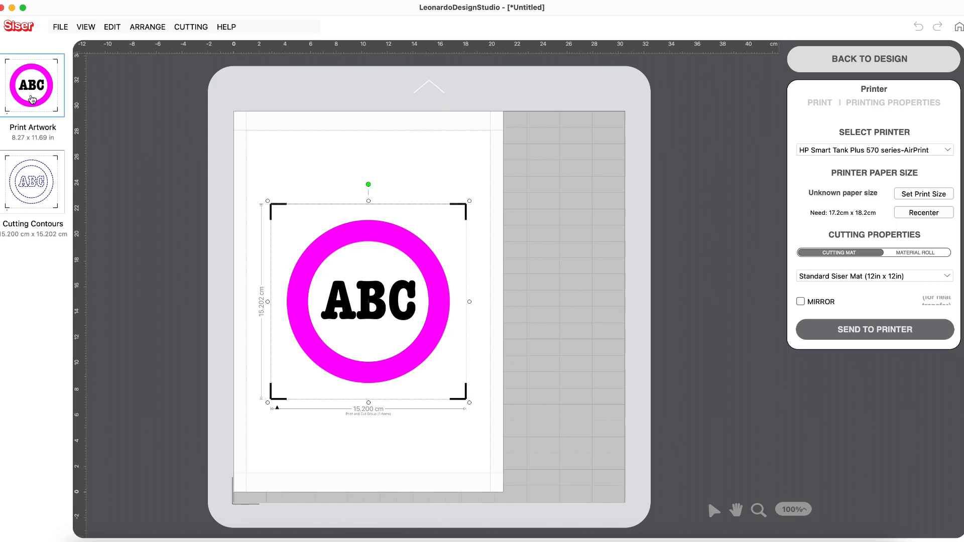
click(44, 184)
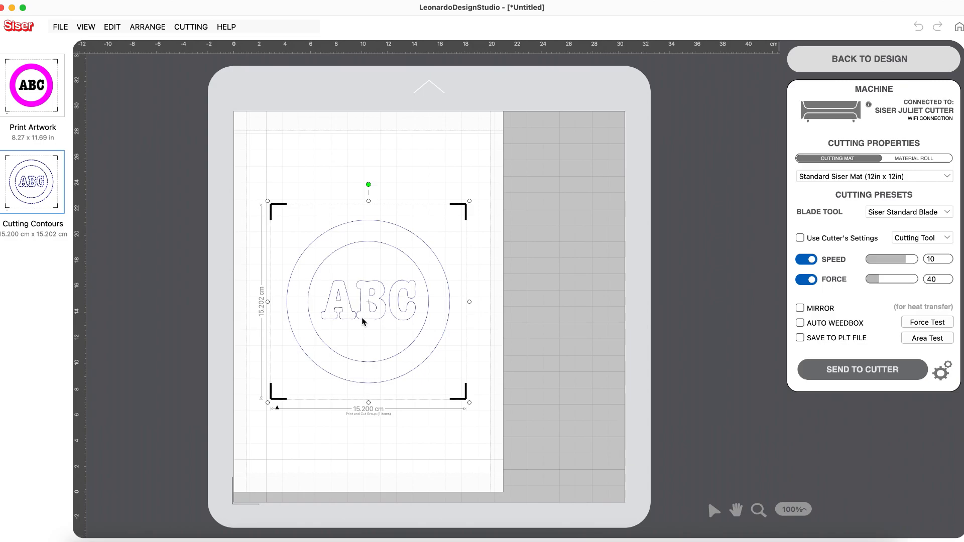
click(115, 29)
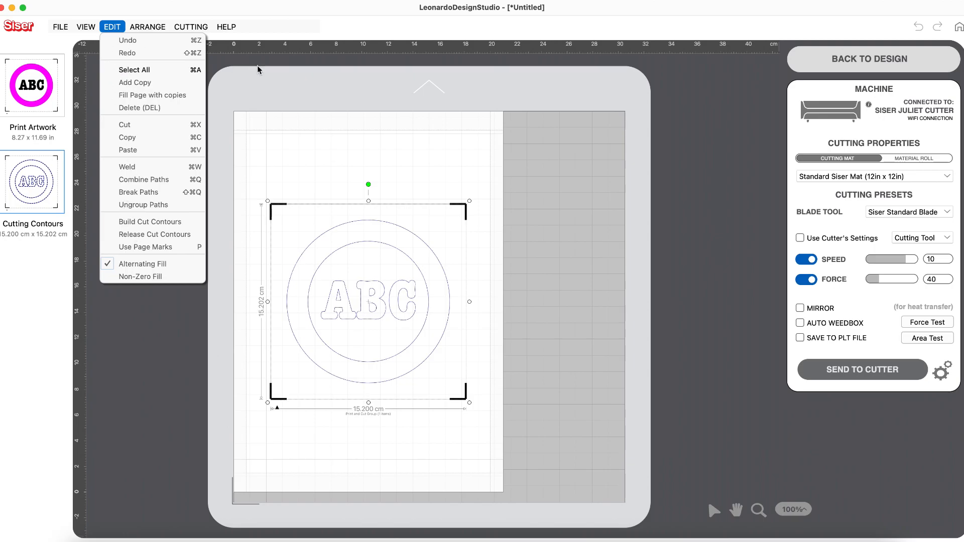
click(286, 74)
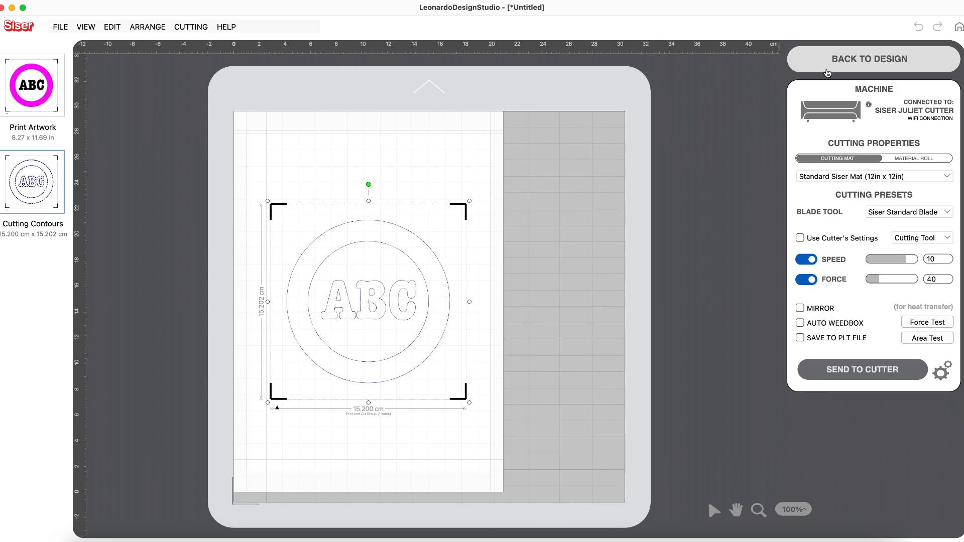
click(862, 56)
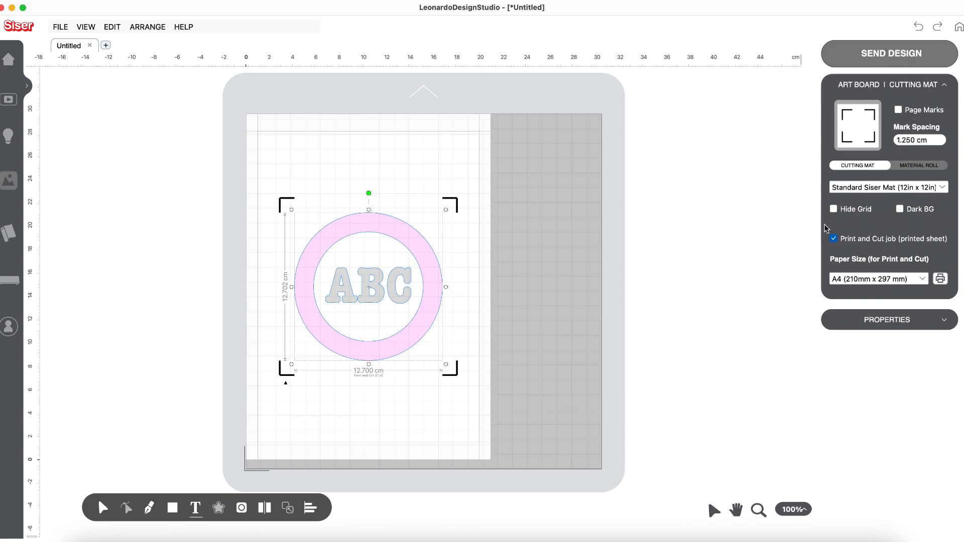
Step: Show the design's layers and release the cut contours from the selected abc.png artwork
click(892, 322)
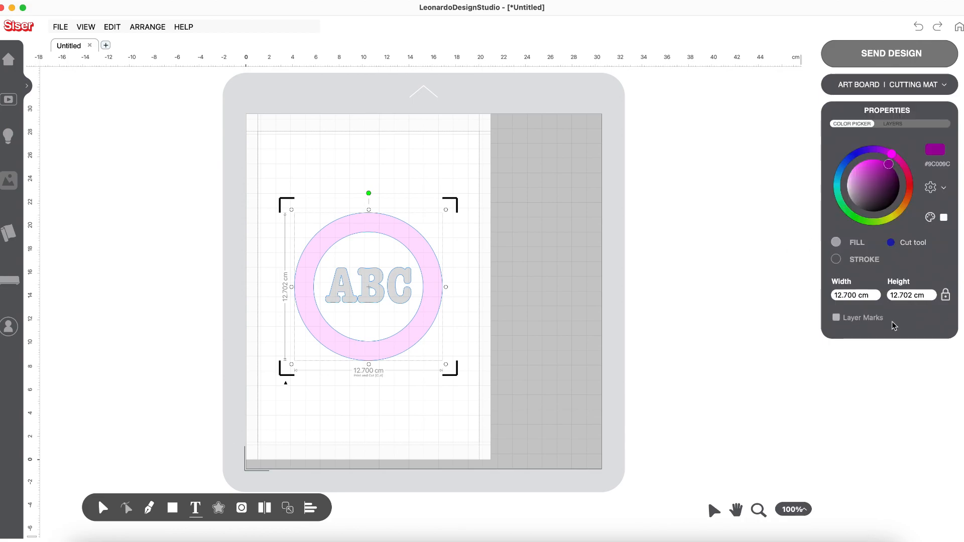
click(893, 125)
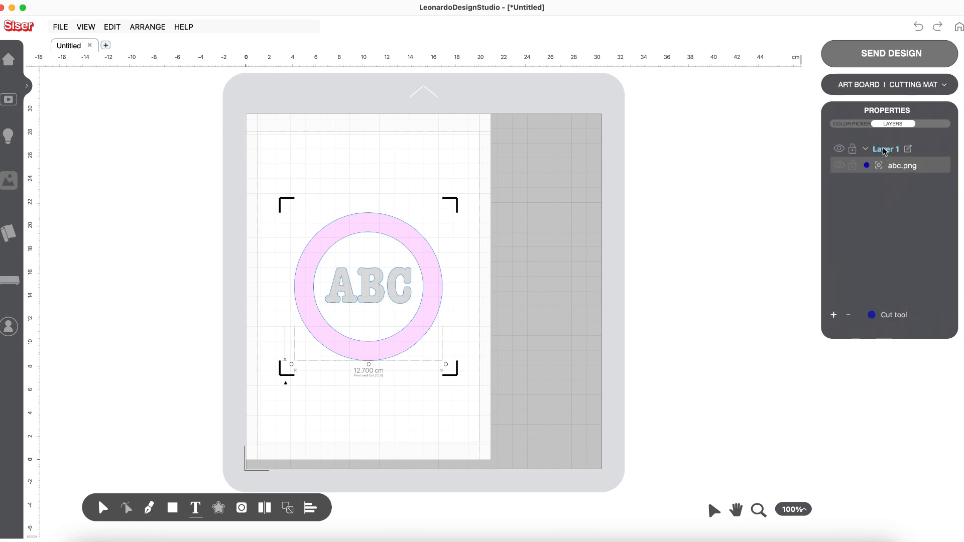
click(445, 291)
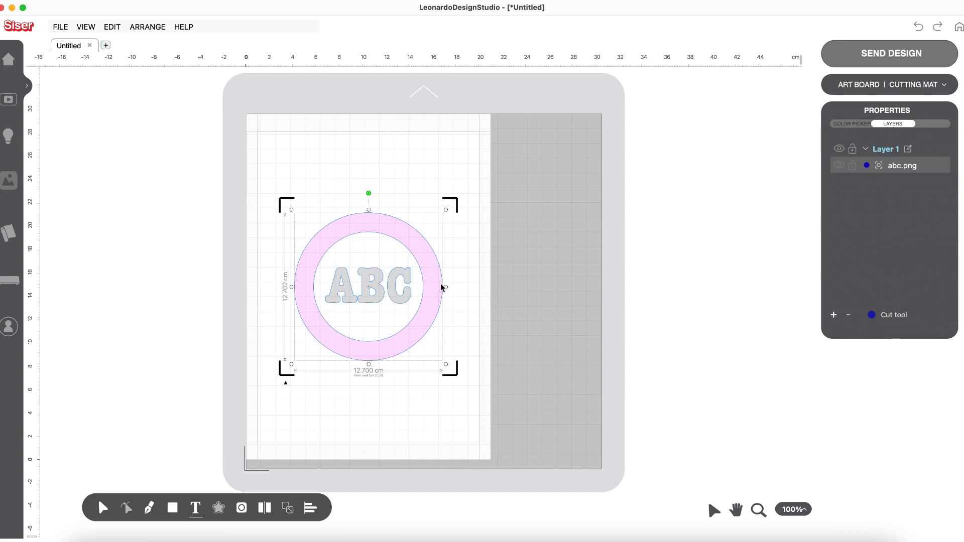
click(114, 28)
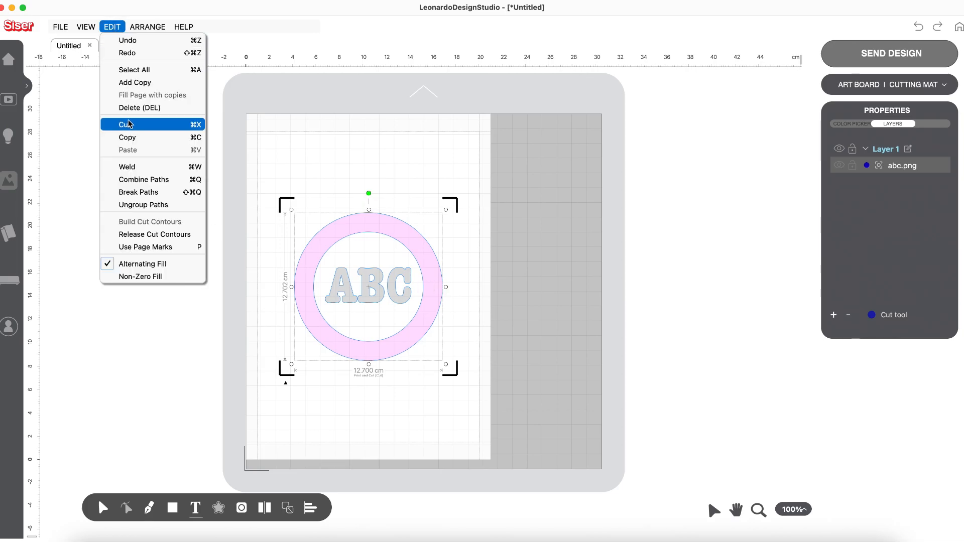
click(143, 236)
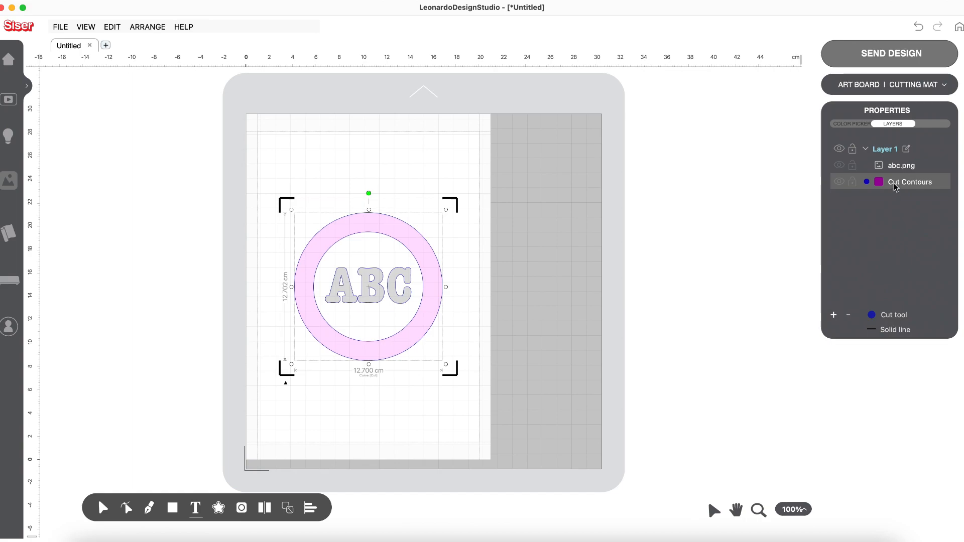
Step: Hide and show again the Cut Contours and abc.png items in Layer 1 to compare them on the mat
click(838, 182)
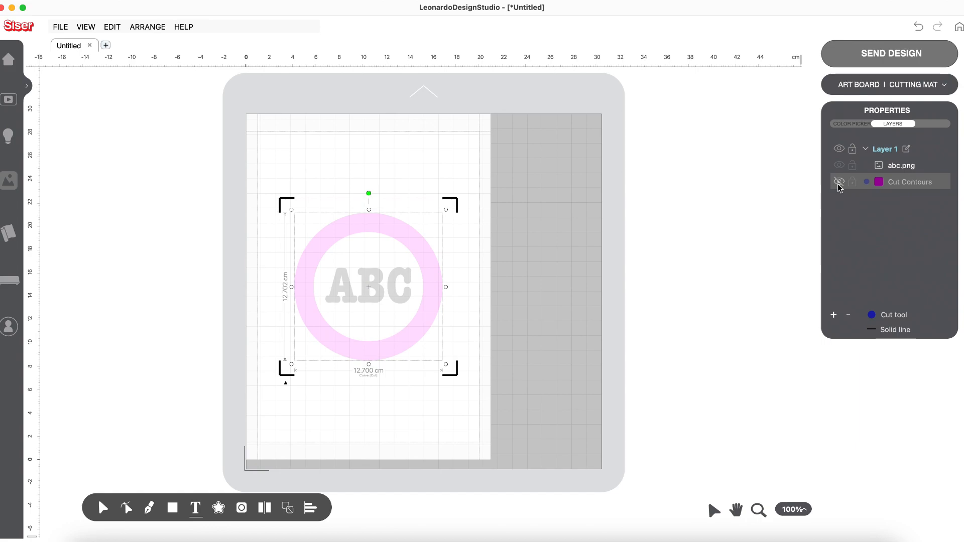
click(838, 184)
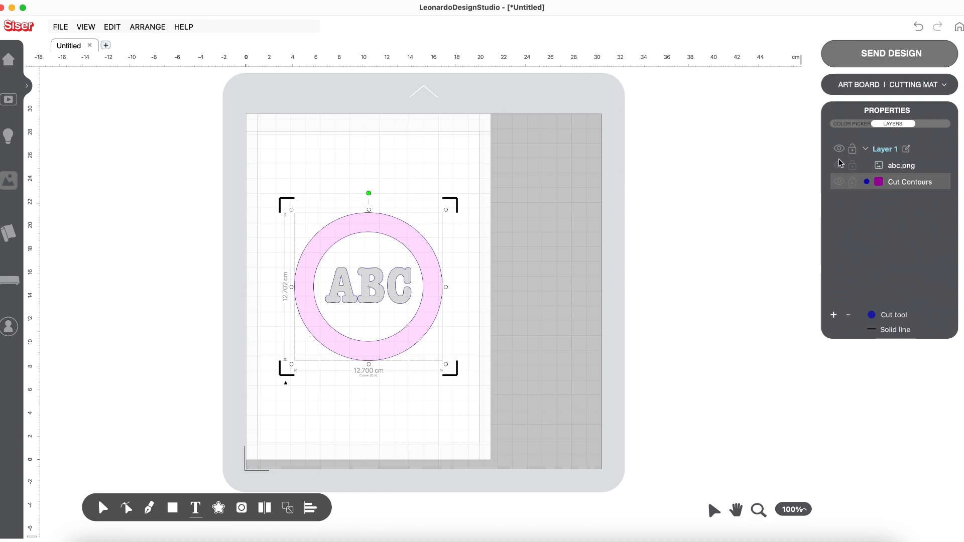
click(893, 166)
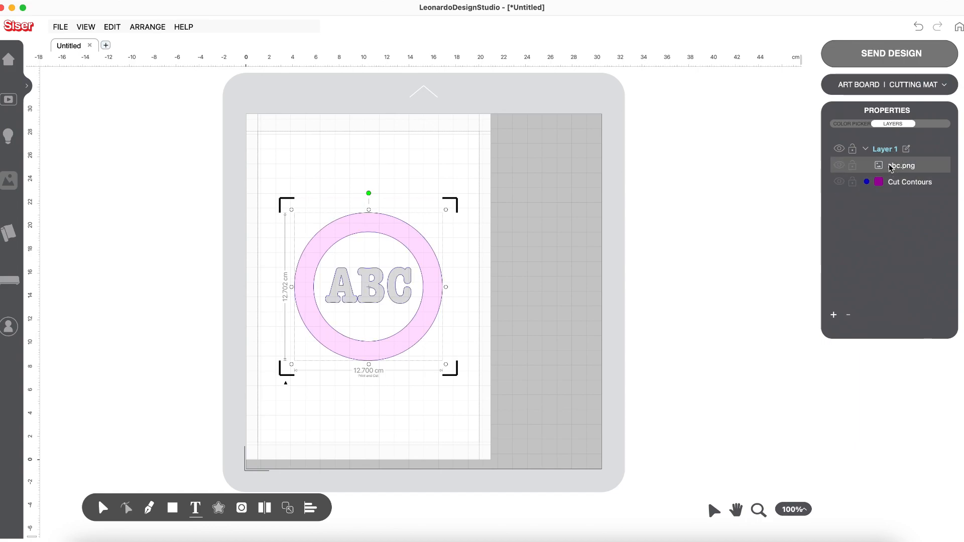
click(839, 165)
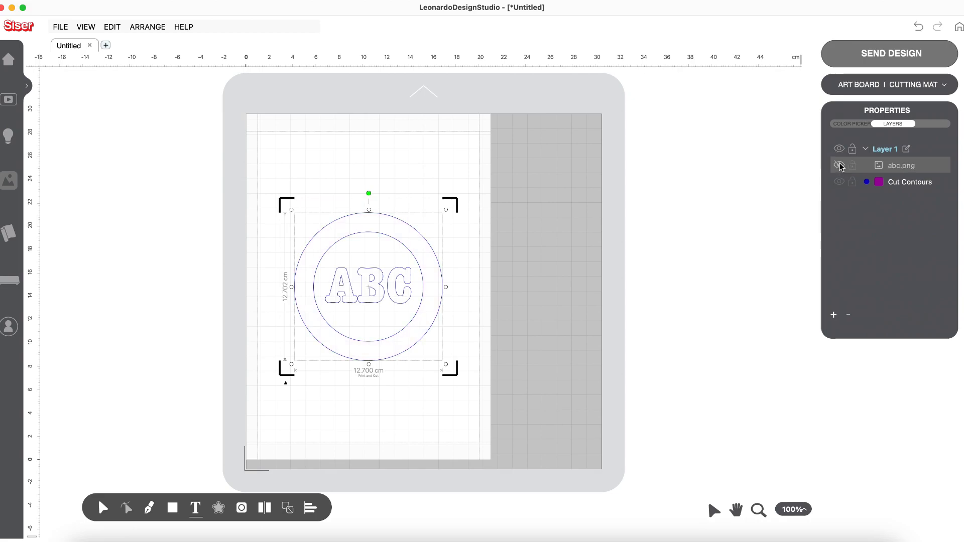
click(839, 165)
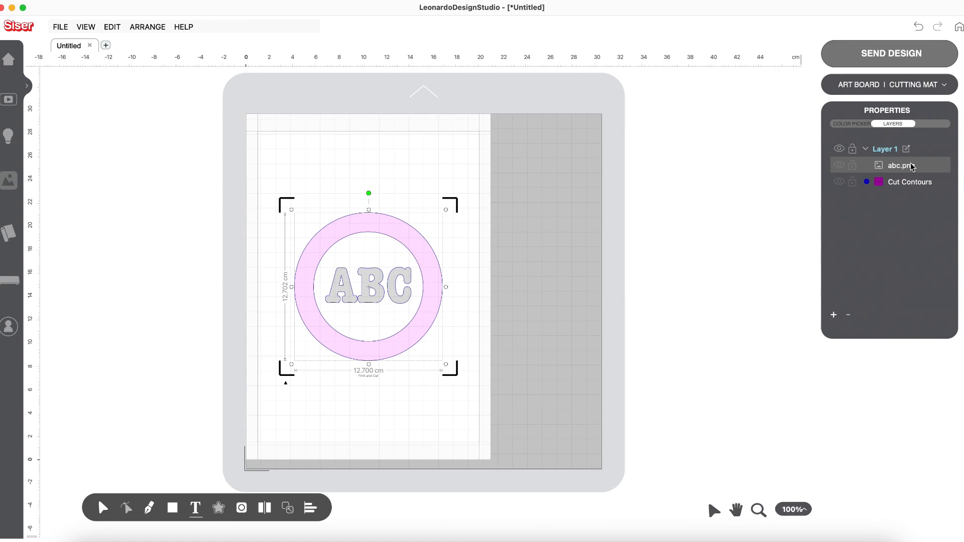
Step: Delete the abc.png item from Layer 1, undo the deletion, and deselect the artwork
key(Delete)
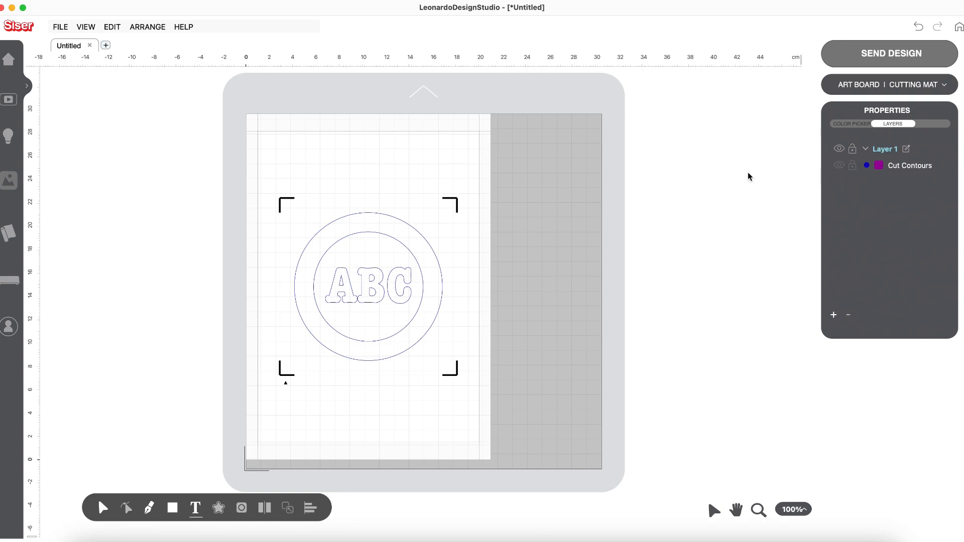
click(918, 27)
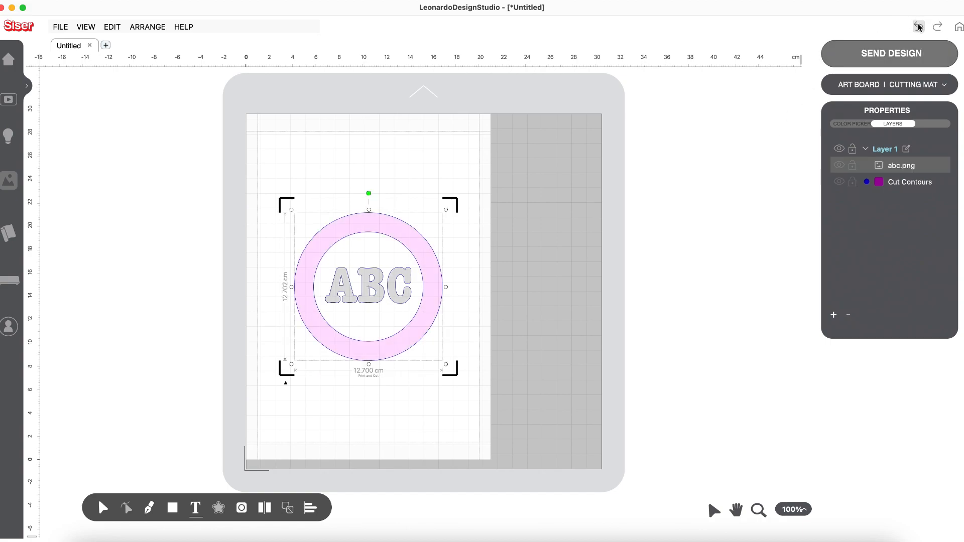
click(613, 231)
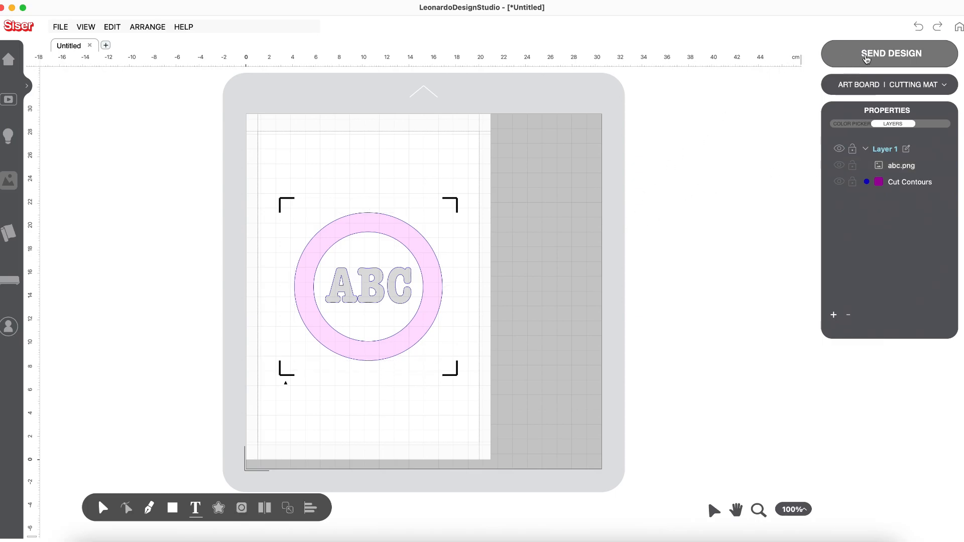
Step: Send all artwork as a Print and Cut job and try scaling the print artwork down on the mat
click(888, 54)
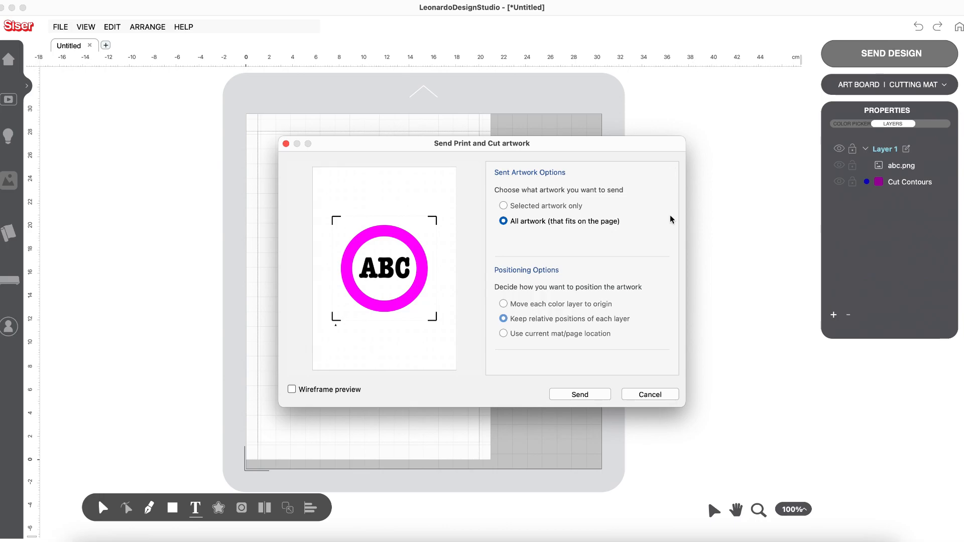
click(587, 396)
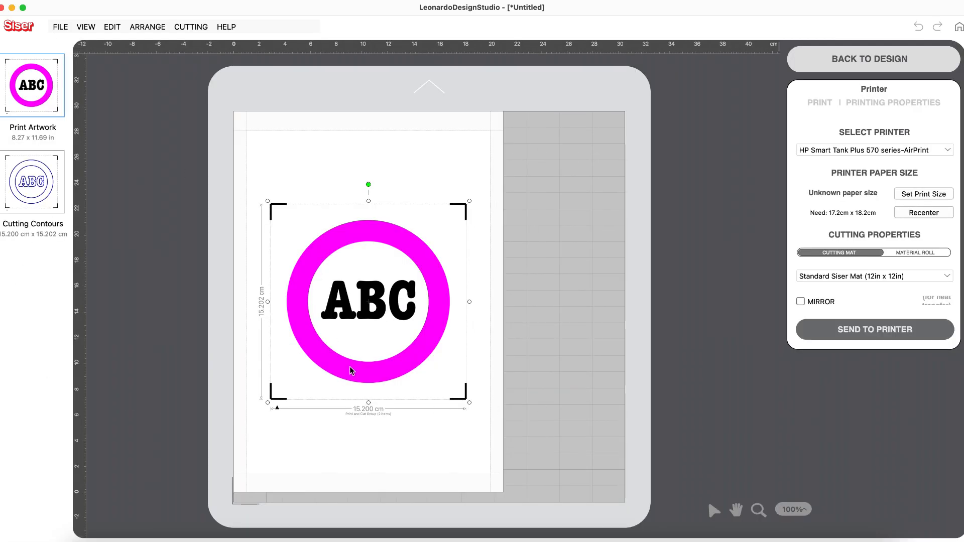
drag(469, 401, 366, 310)
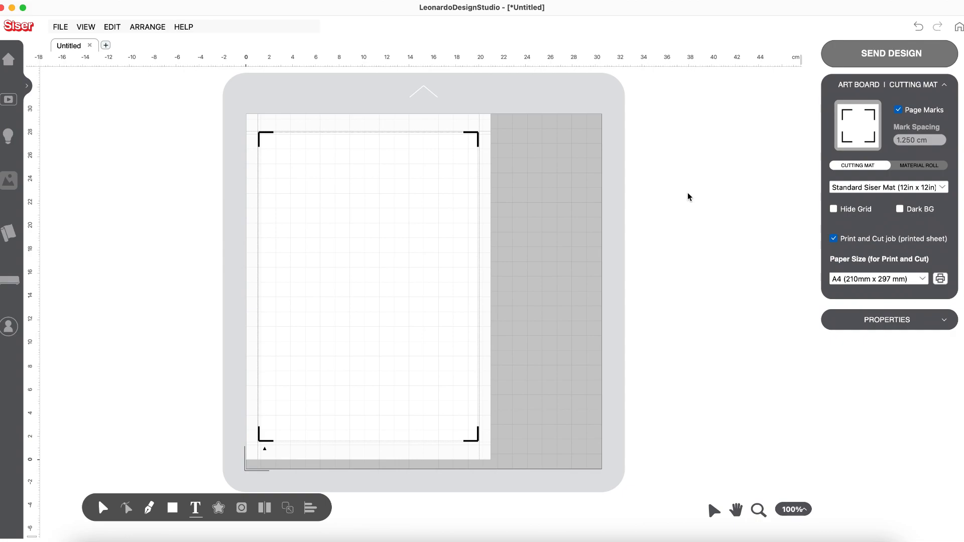
Step: Turn off the Print and Cut job for the empty mat and open abc.svg from Downloads for import
click(834, 239)
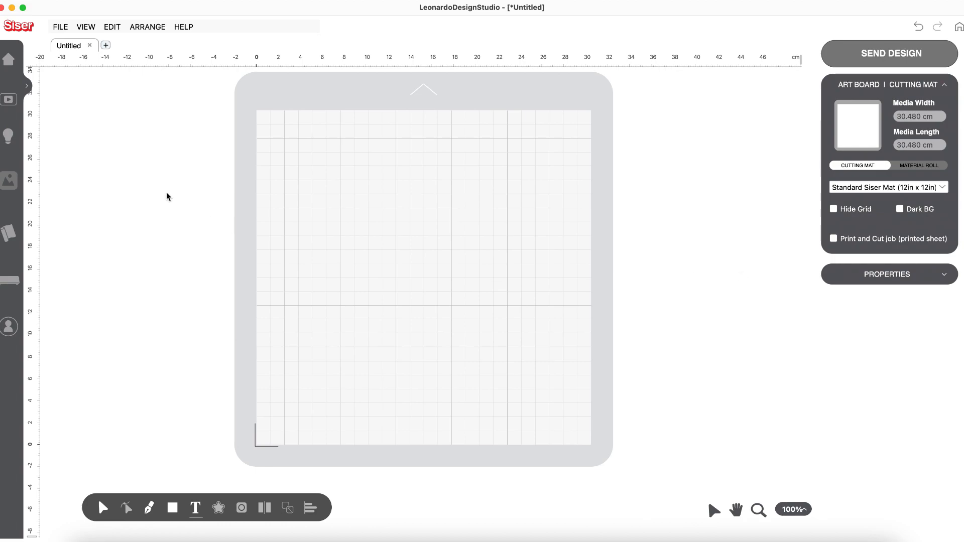
click(58, 28)
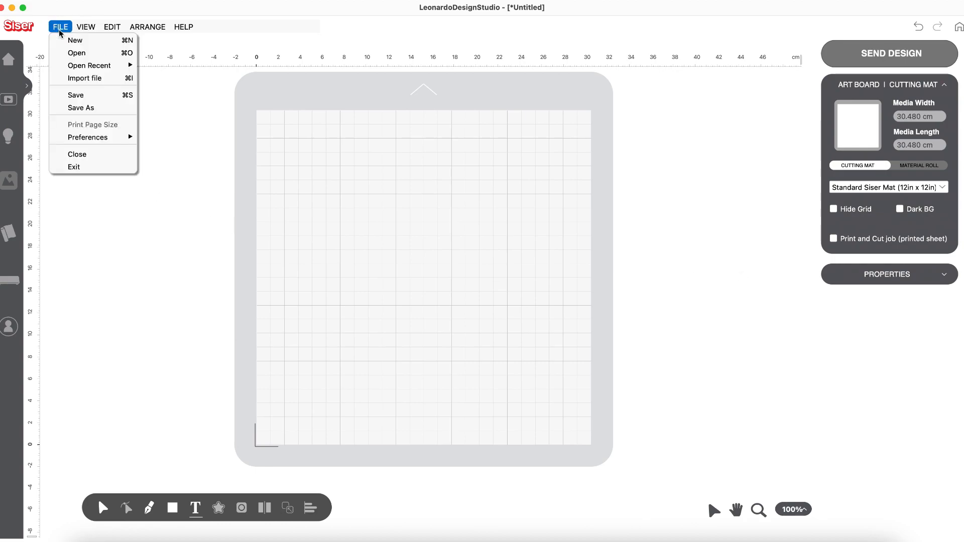
click(70, 79)
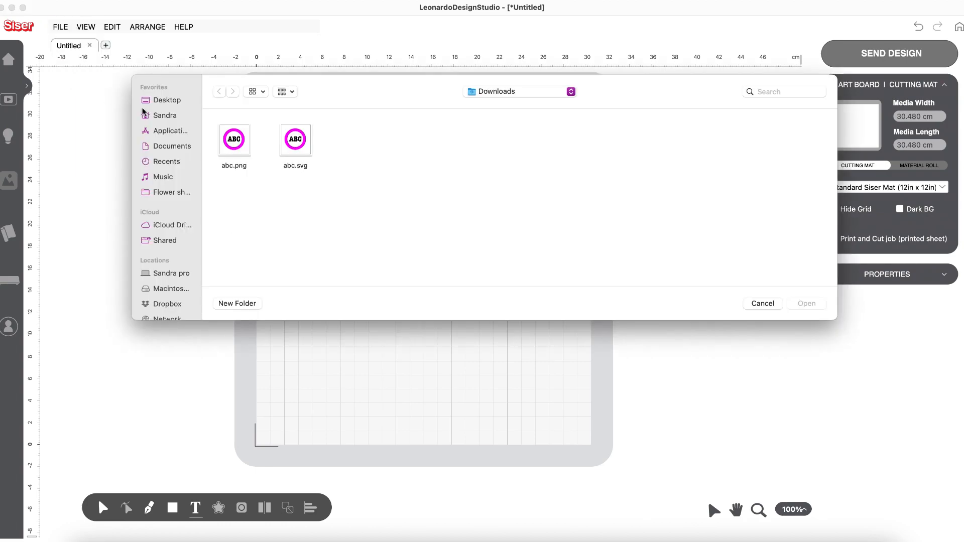
click(295, 140)
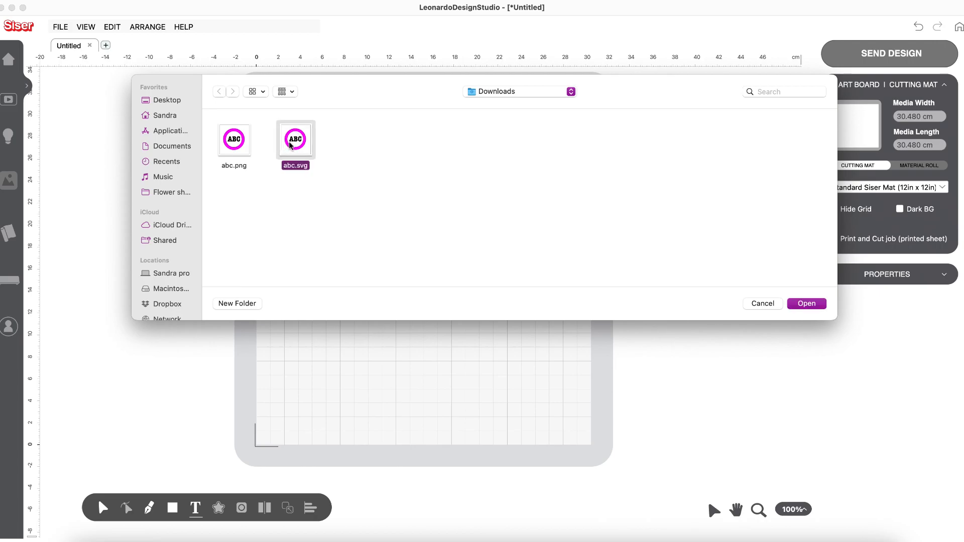
click(799, 305)
Step: Preview the Print and Cut import option, choose Cut only instead, and import the file with 2 color layers
click(519, 199)
click(520, 257)
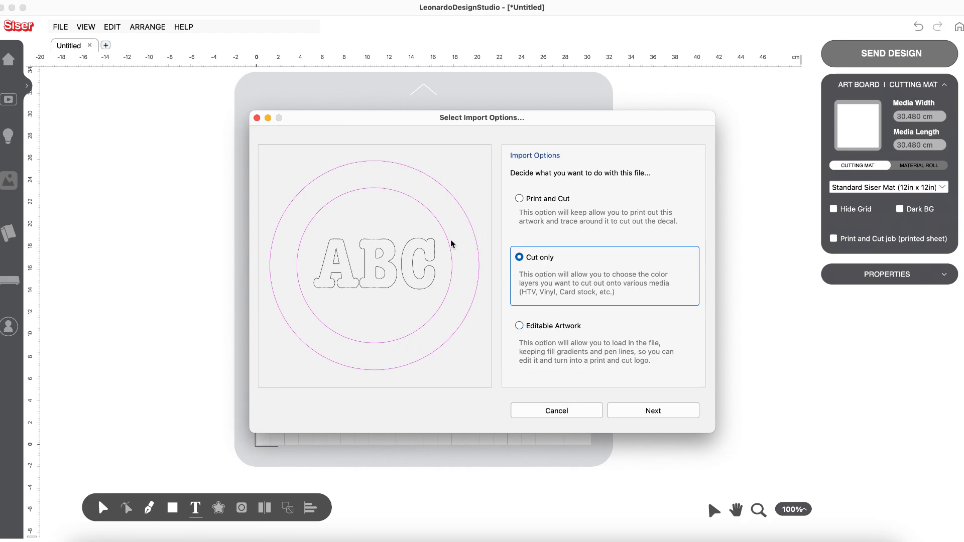
click(663, 415)
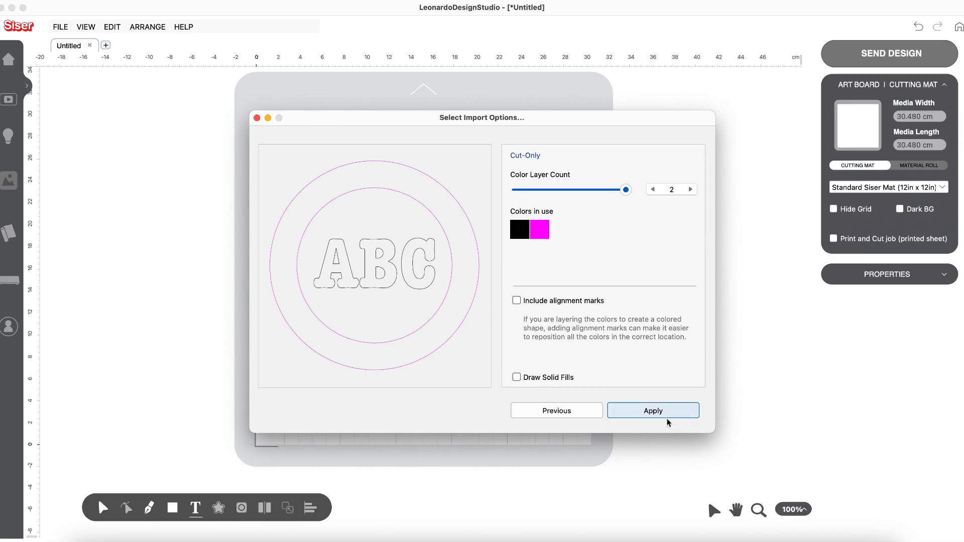
click(652, 409)
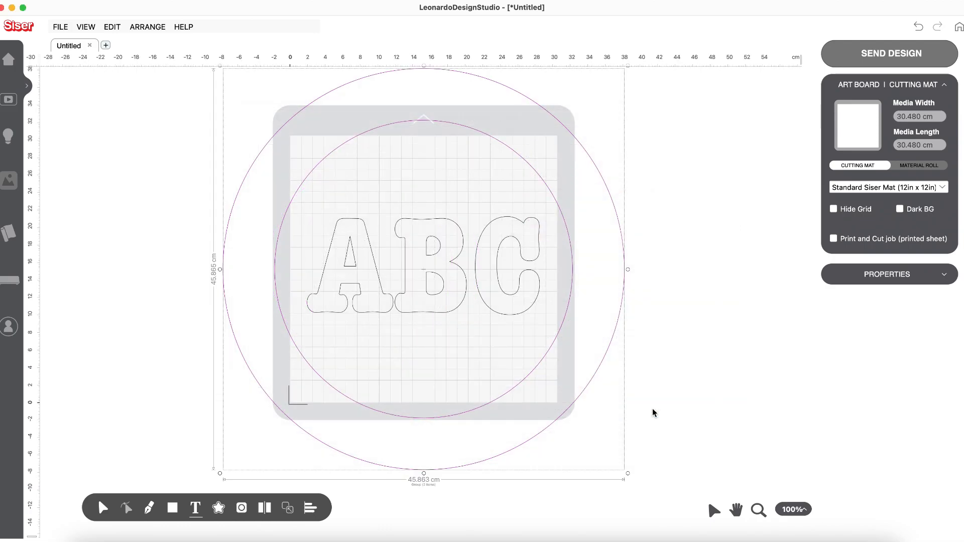
Step: Scale the imported ABC ring artwork down to about 24.5 cm wide and move it onto the mat
drag(623, 469, 444, 288)
drag(350, 190, 441, 278)
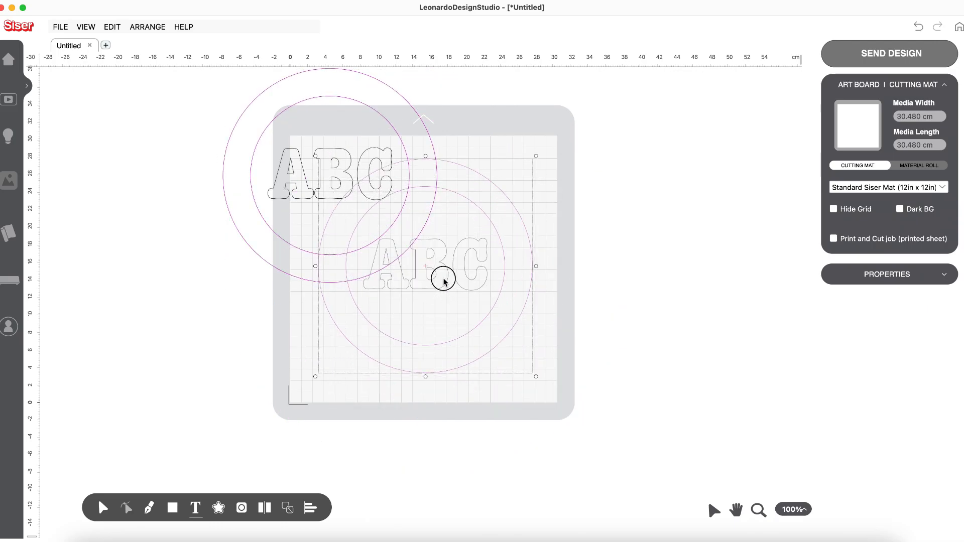
Step: Send all artwork as cut-only with each color layer moved to origin, examine the Black letters, and return to the design
click(891, 53)
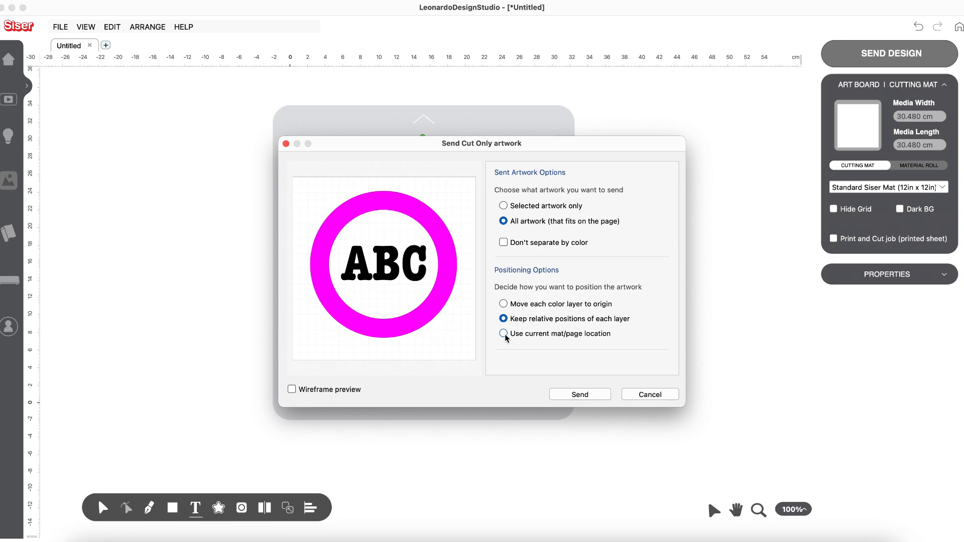
click(504, 304)
click(601, 394)
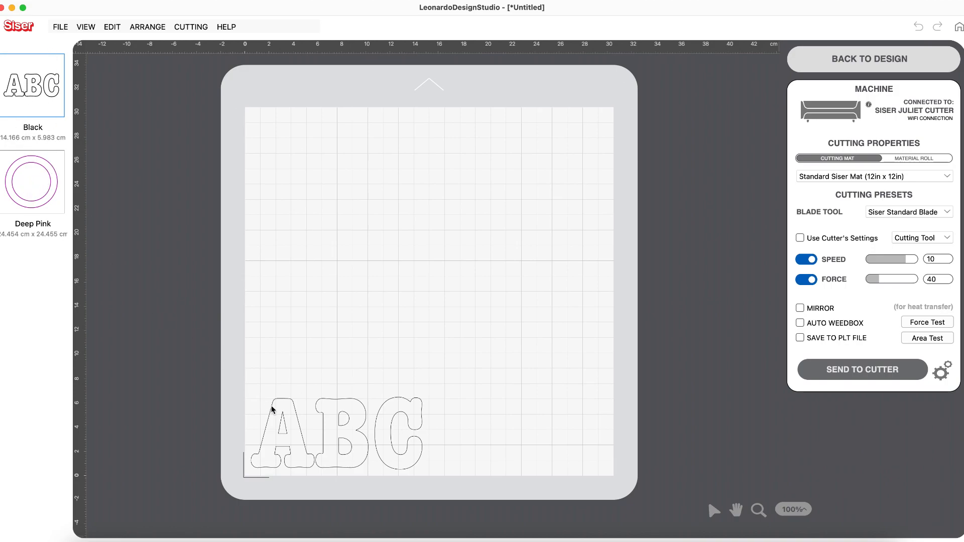
click(438, 443)
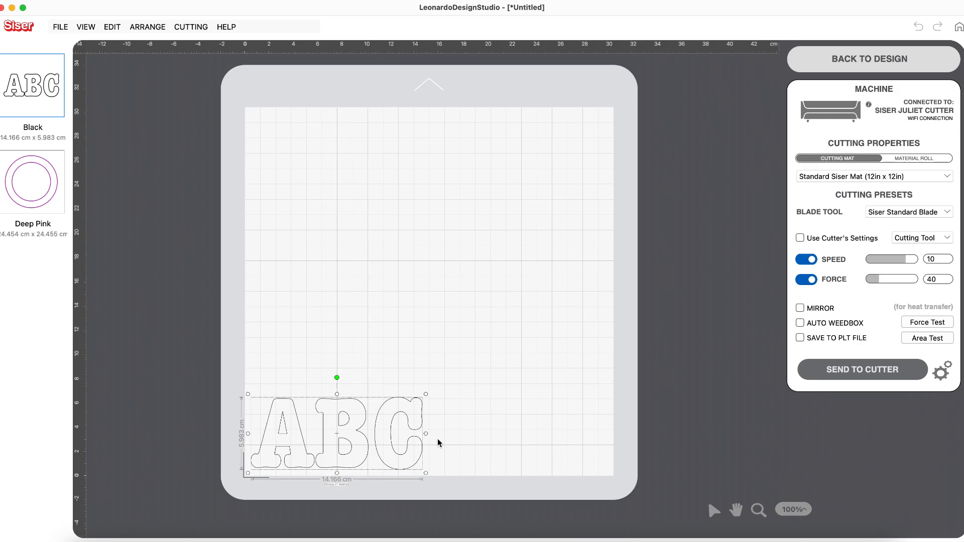
click(849, 60)
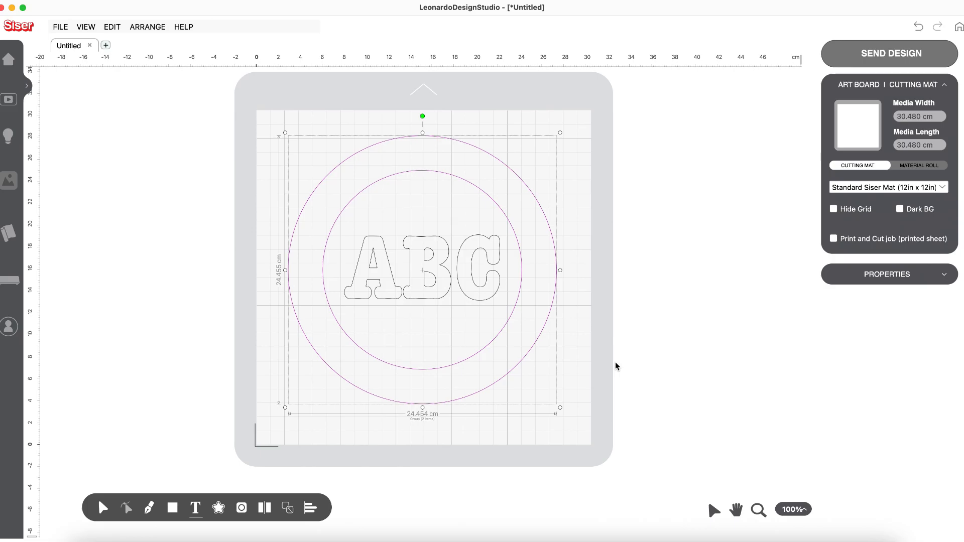
Step: Ungroup the ABC ring artwork and move the pink ring partly off the mat, away from the letters
mouse_move(554, 293)
mouse_down()
mouse_move(656, 274)
mouse_move(561, 277)
mouse_move(536, 289)
mouse_up()
drag(537, 289, 420, 289)
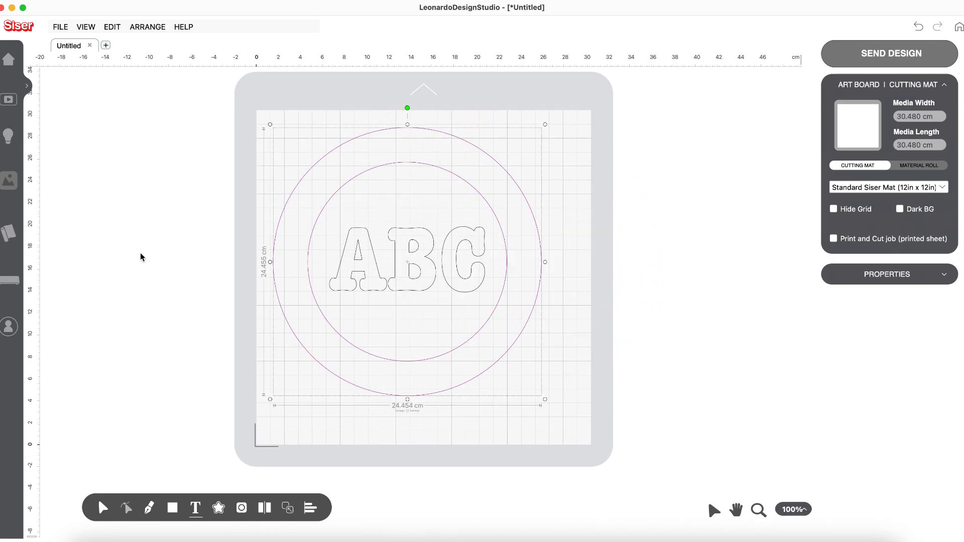
click(111, 27)
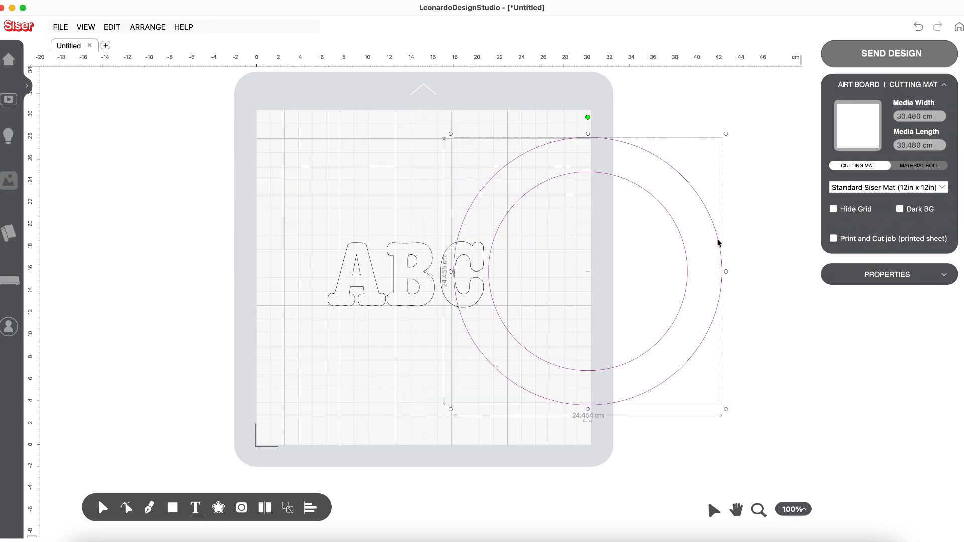
drag(718, 240, 767, 239)
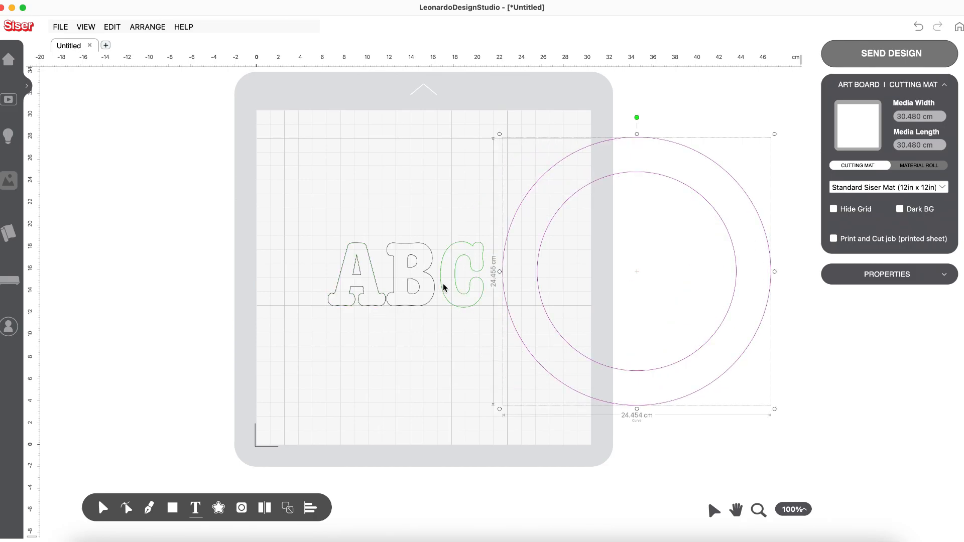
Step: Try to separate the letter B from its inner shapes with Ungroup Paths
click(412, 269)
right_click(412, 269)
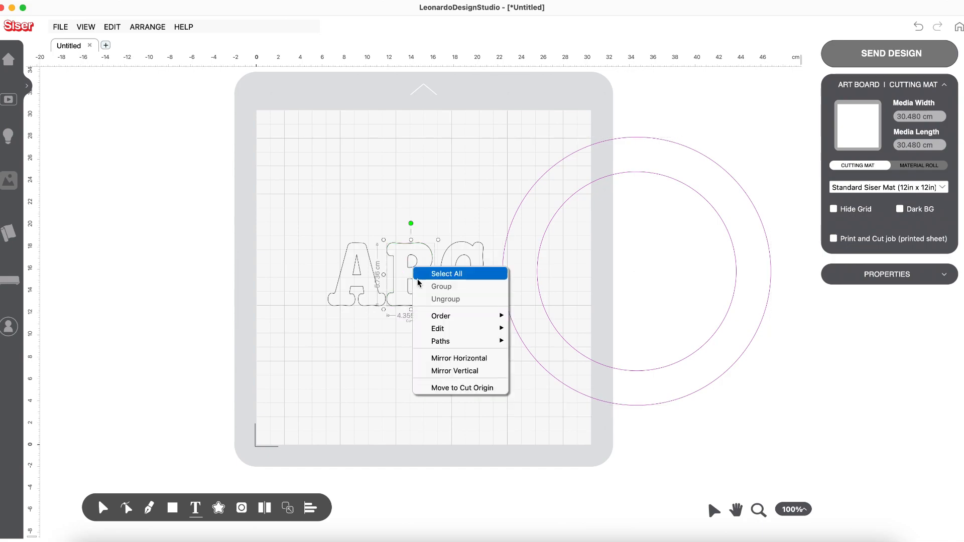
mouse_move(431, 342)
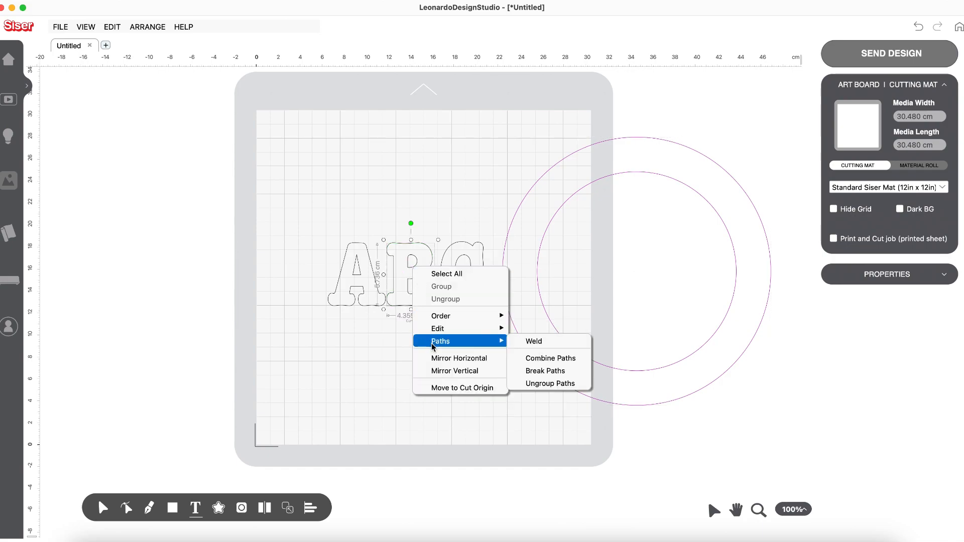
click(544, 384)
click(426, 372)
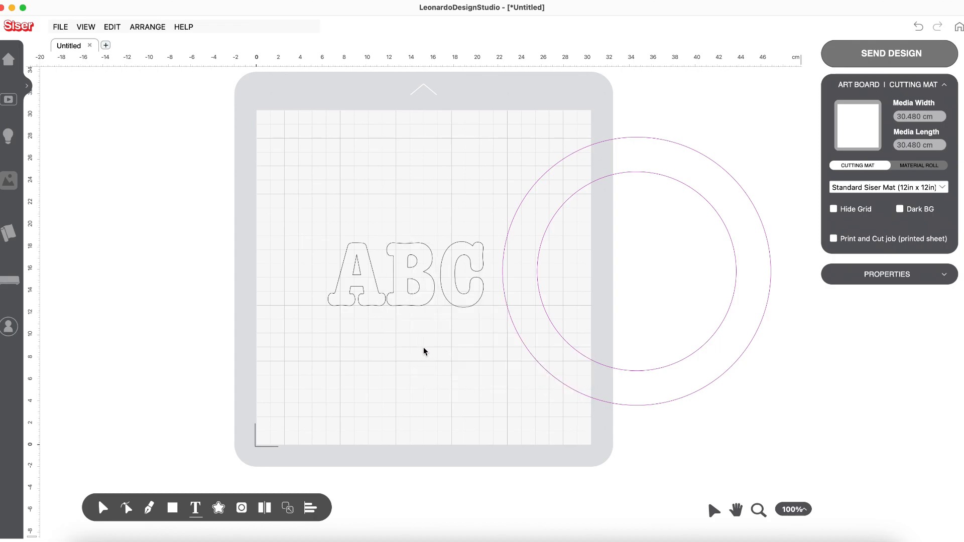
Step: Separate the letter B into individual paths with Break Paths
click(415, 267)
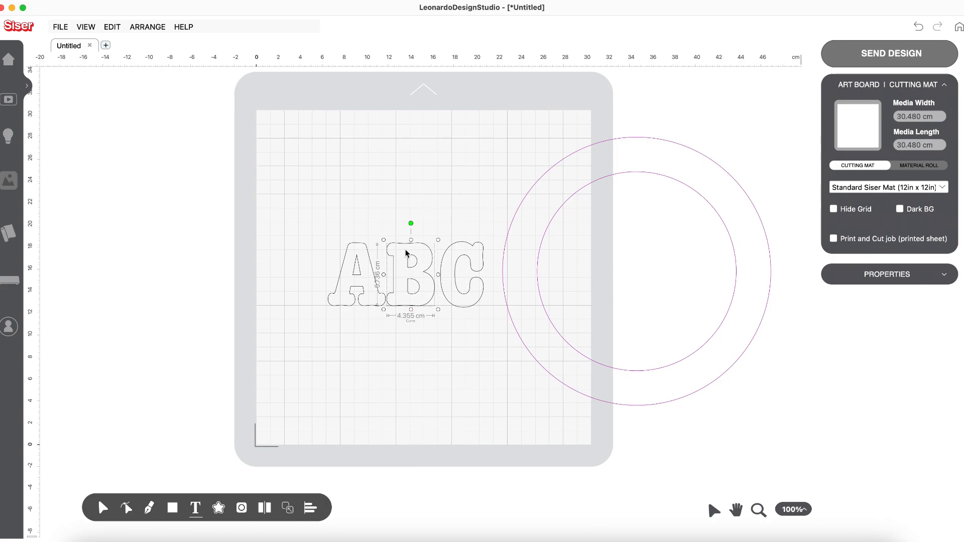
right_click(416, 277)
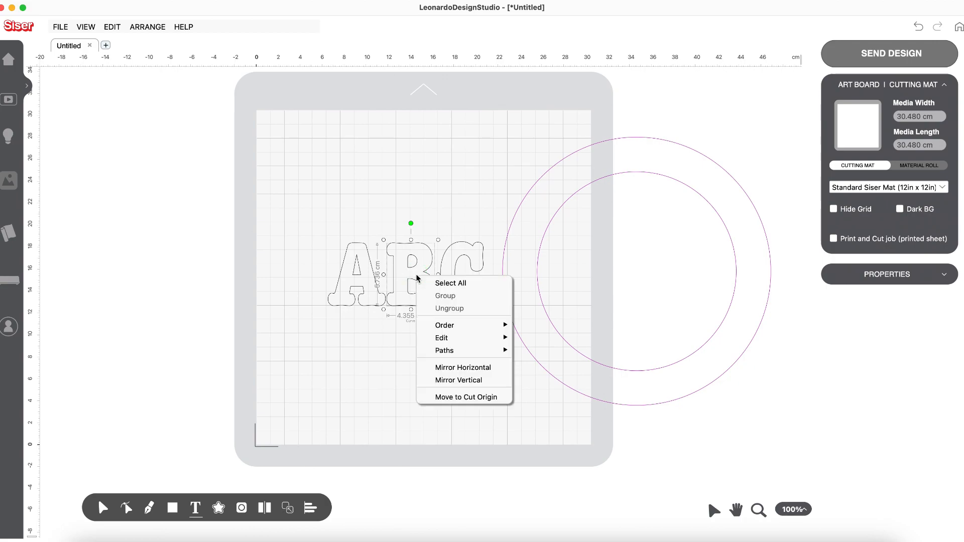
mouse_move(440, 351)
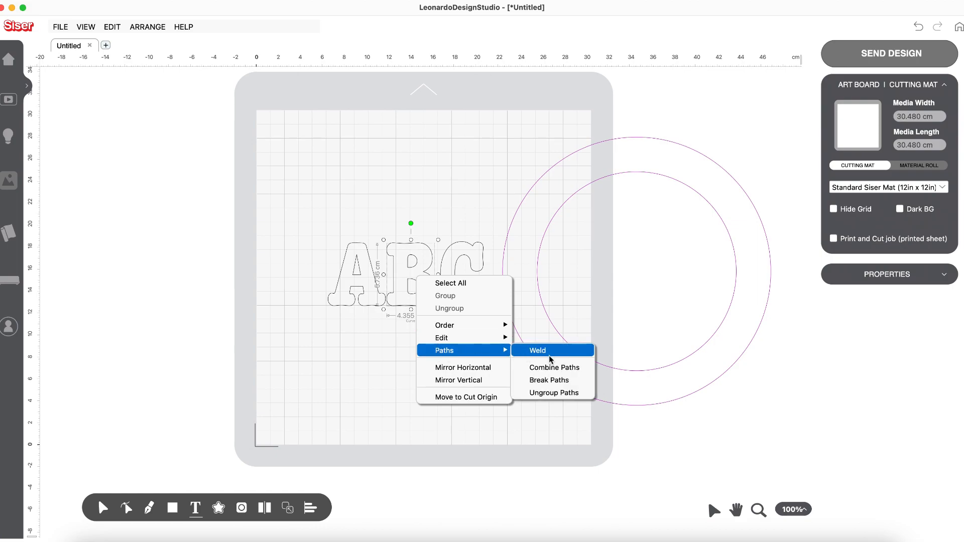
click(553, 380)
click(450, 369)
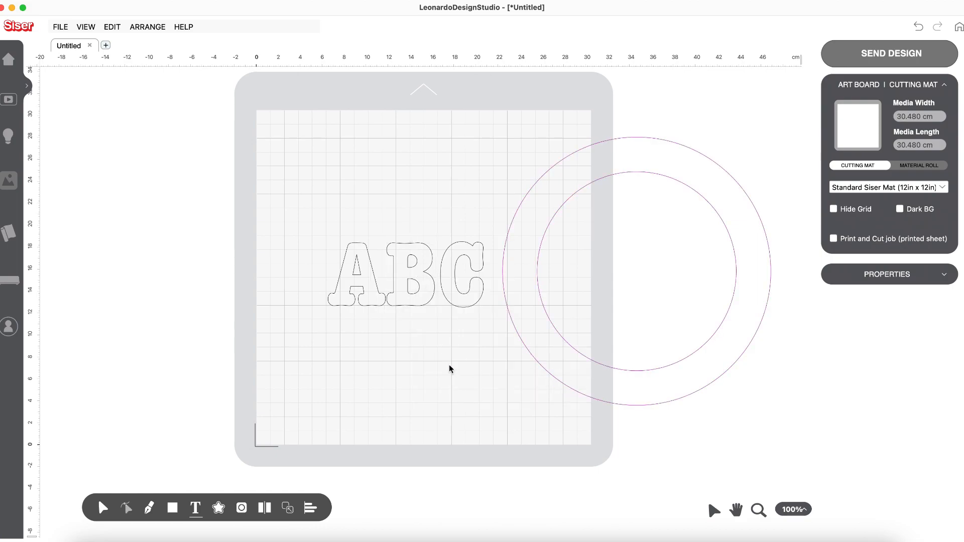
Step: Select the lower inner shape of the letter B to check that it is separate, and deselect it
click(411, 269)
click(420, 297)
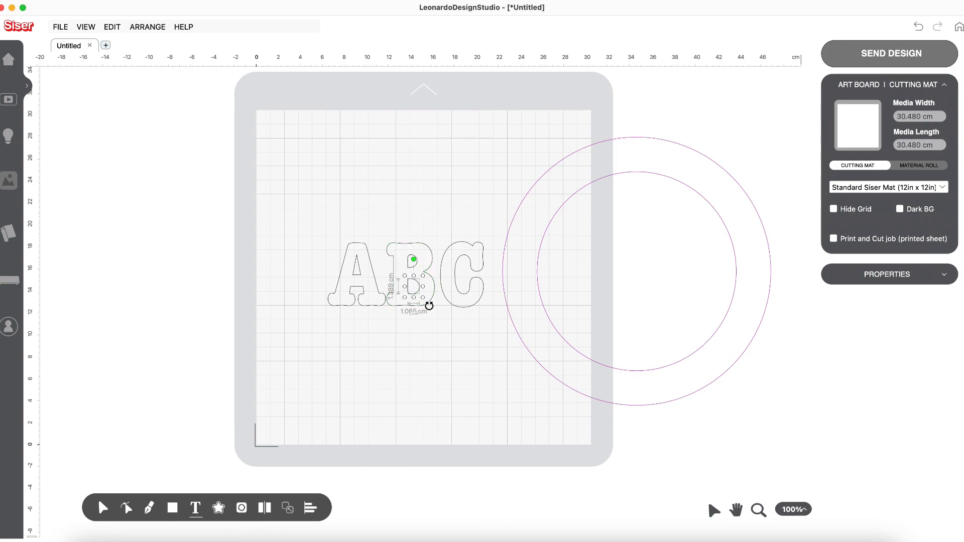
click(437, 317)
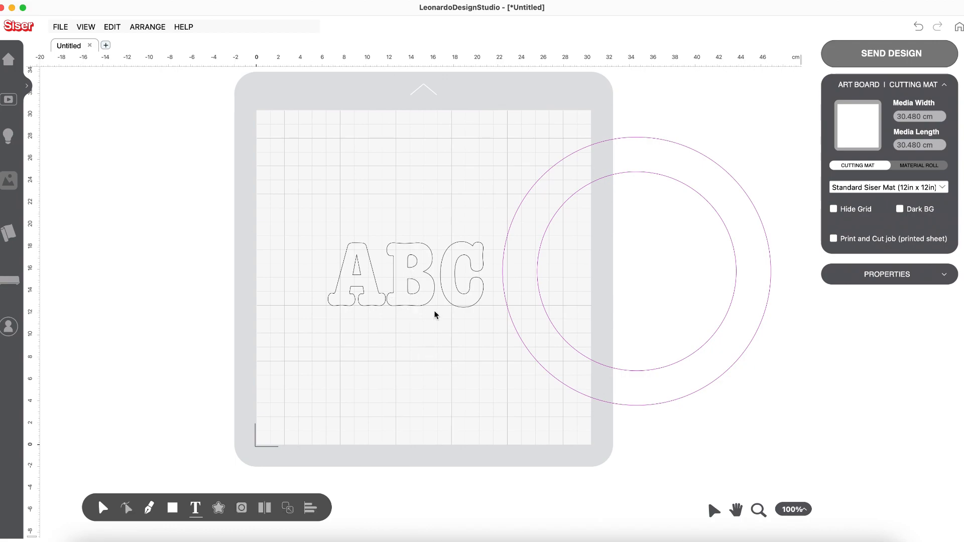